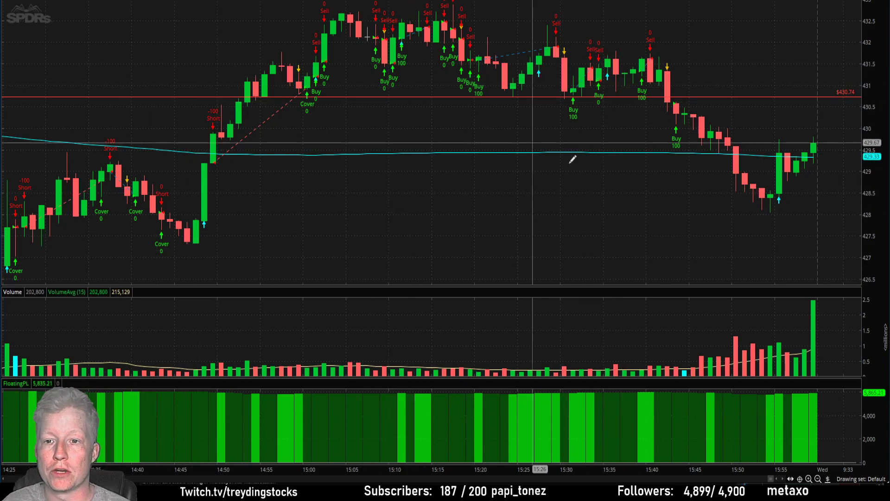
Zoom the SPY chart out three times to show the full day, then several days of signals.
click(818, 478)
click(818, 478)
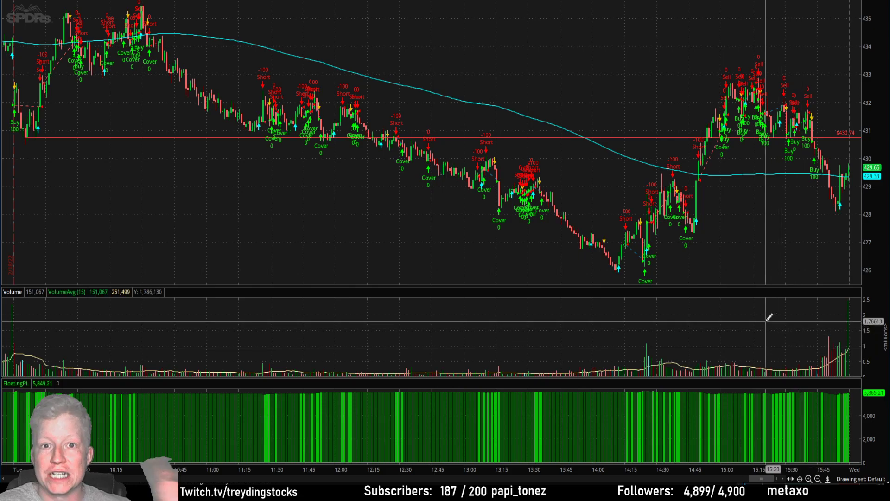
mouse_move(752, 292)
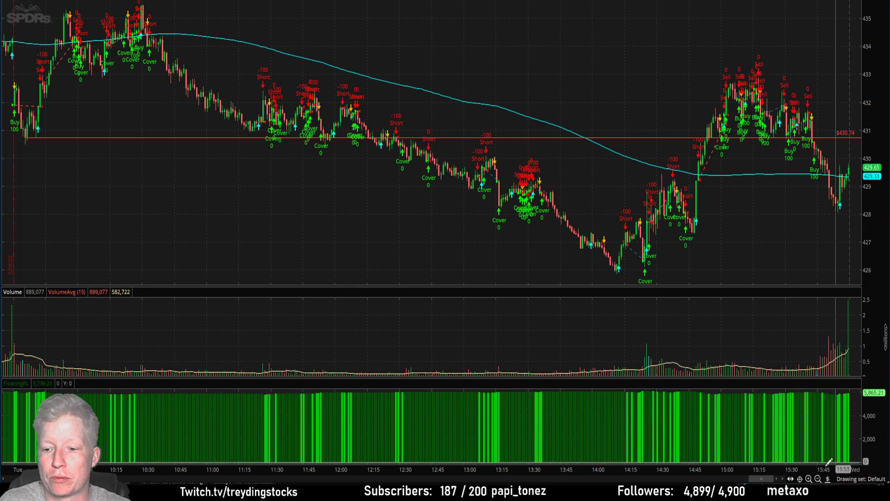
click(818, 478)
Survey the 2/16–2/17 span, then zoom the SPY chart into Tuesday from about 11:15 to the close.
click(818, 479)
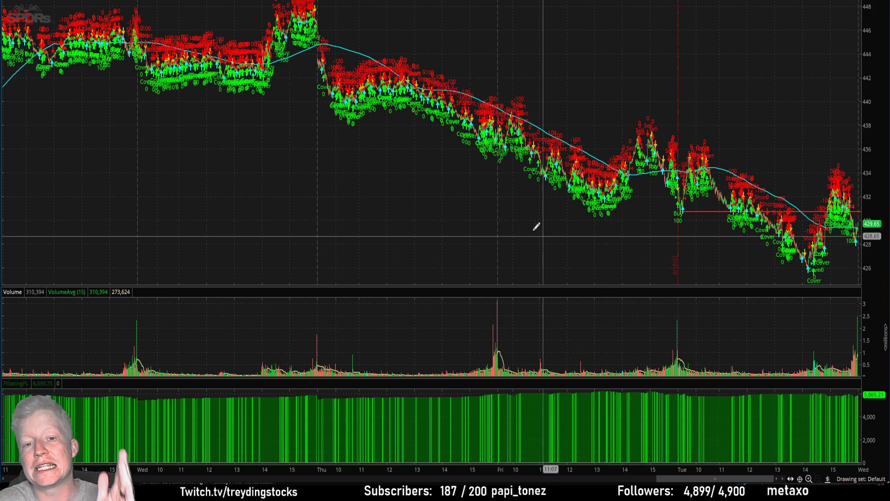
drag(314, 91, 464, 84)
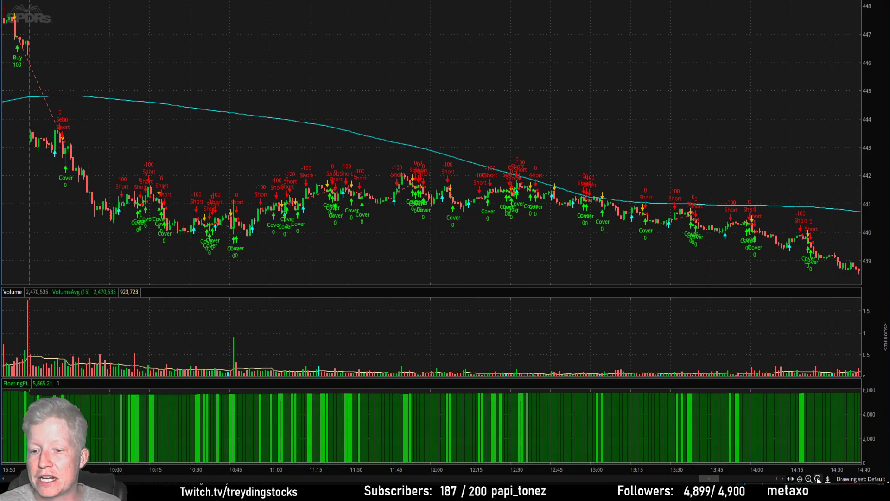
click(818, 479)
click(818, 479)
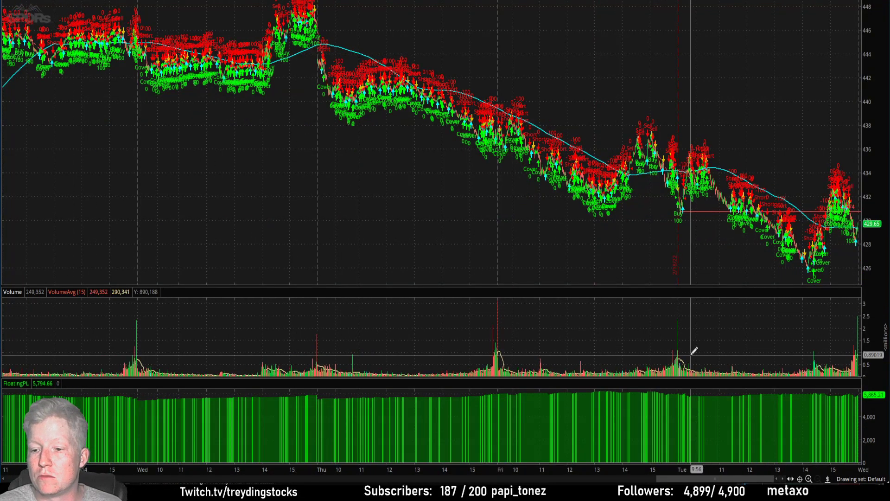
drag(727, 274, 859, 264)
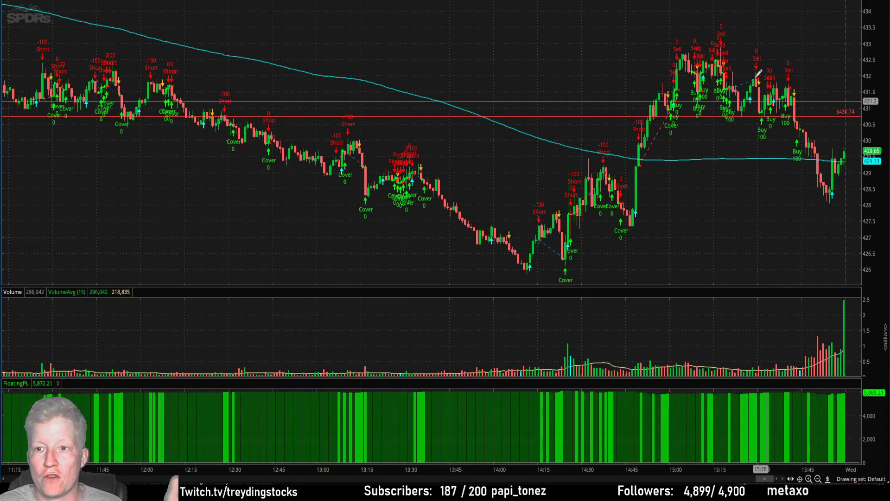
Switch the SPY chart to 5 Y : 1D daily bars and review its chart settings.
click(700, 6)
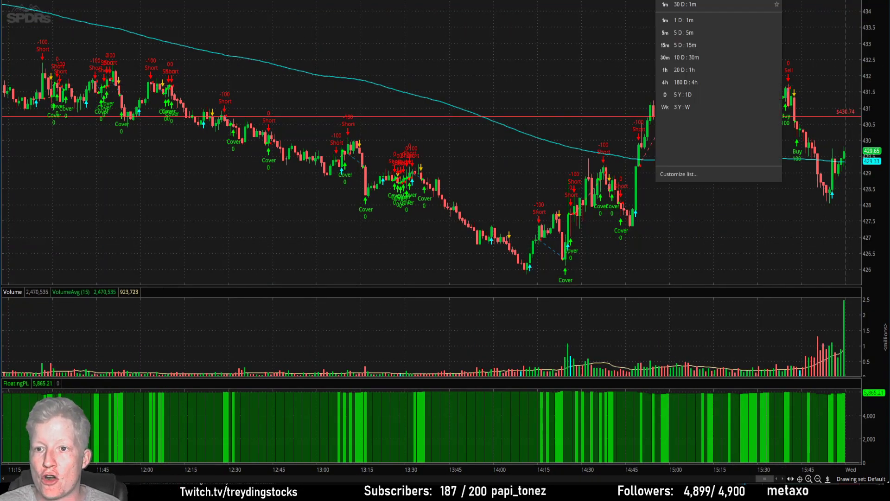
click(701, 4)
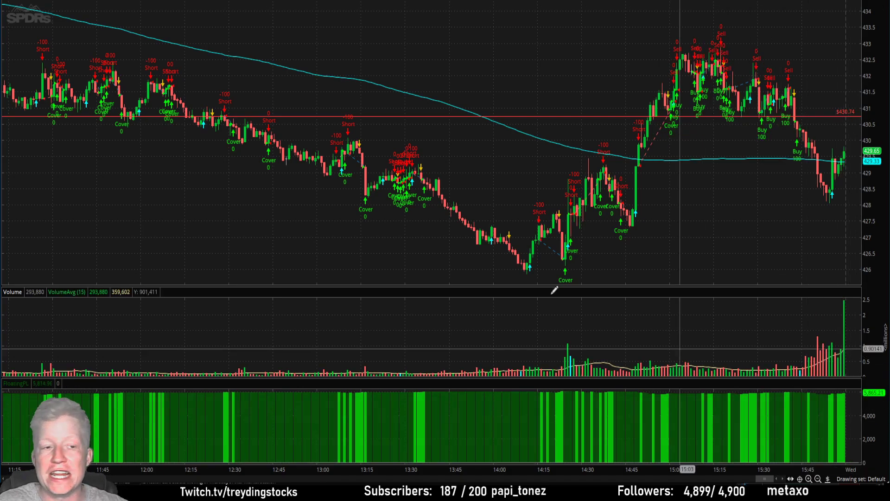
click(700, 6)
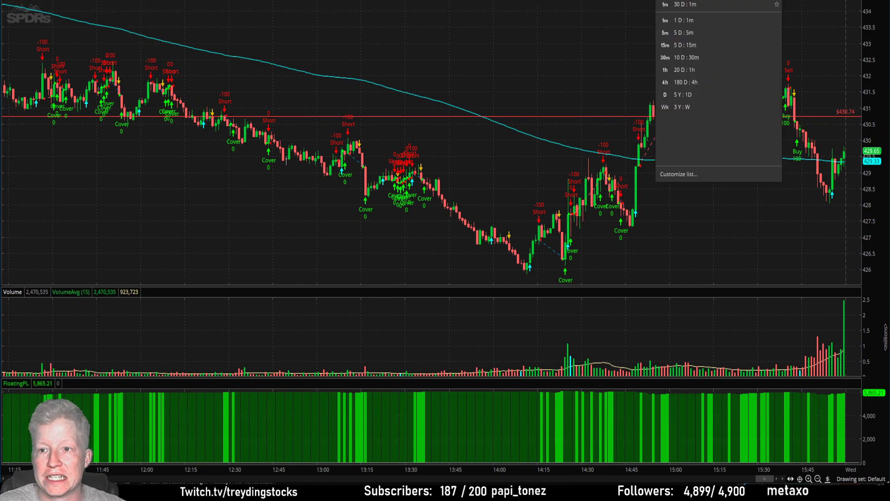
click(687, 95)
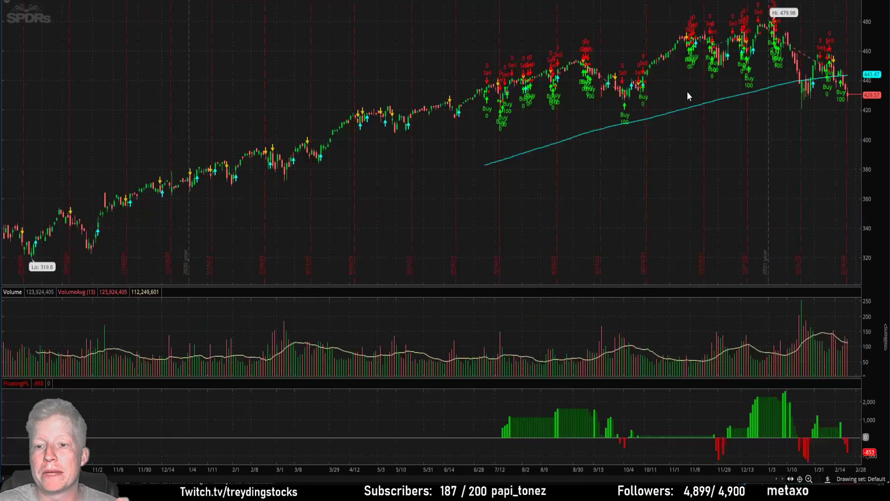
scroll(860, 119, up, 3)
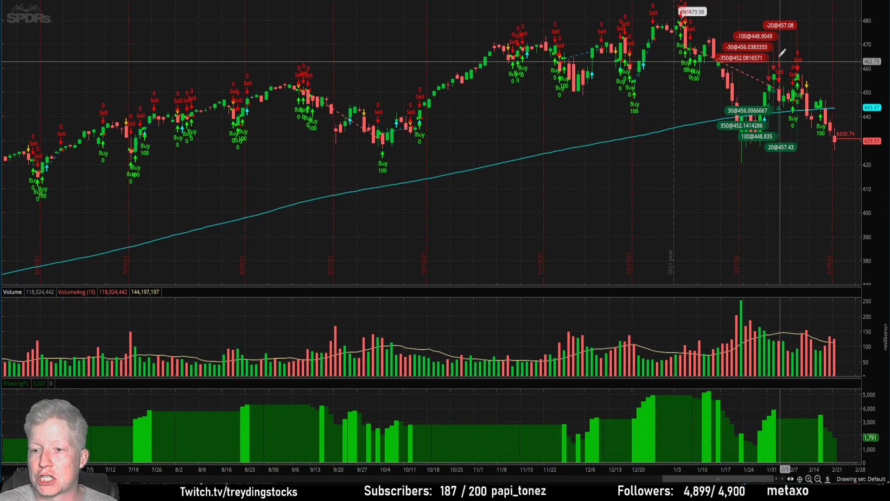
click(680, 0)
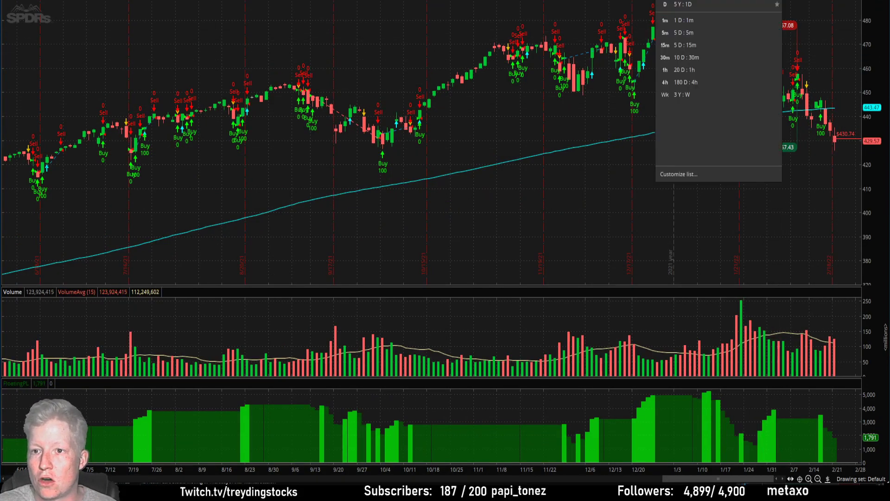
click(678, 174)
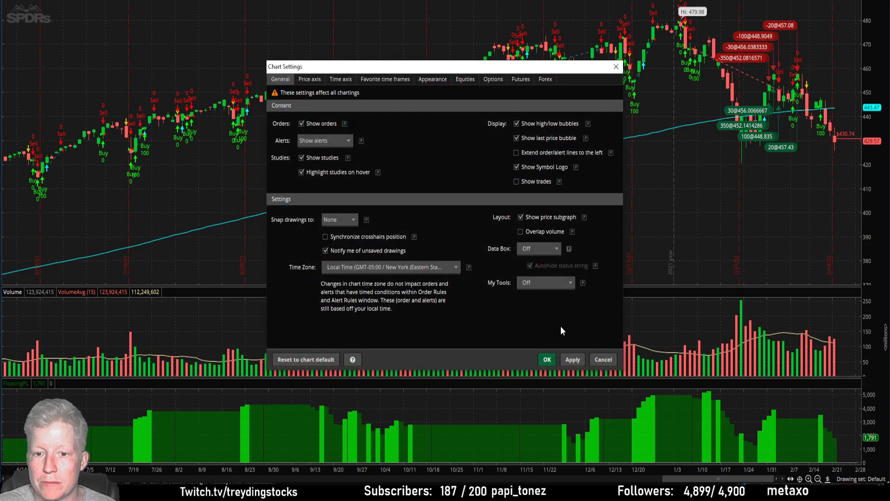
click(572, 360)
click(603, 359)
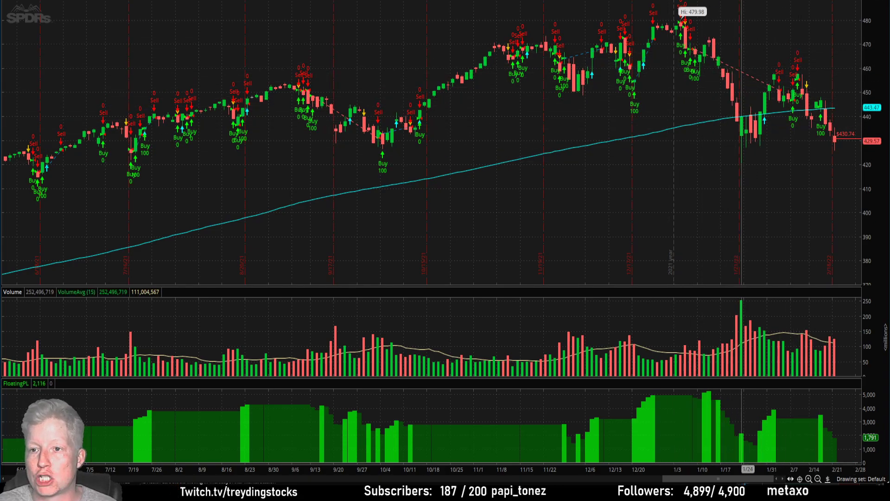
Set the chart to 1D:1m bars with a 30 days time interval.
click(684, 3)
click(689, 20)
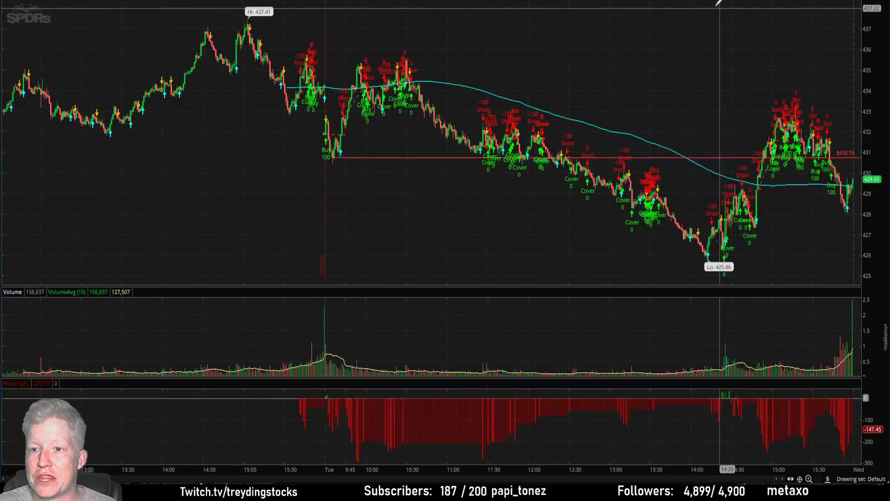
click(749, 49)
scroll(737, 120, down, 2)
click(736, 117)
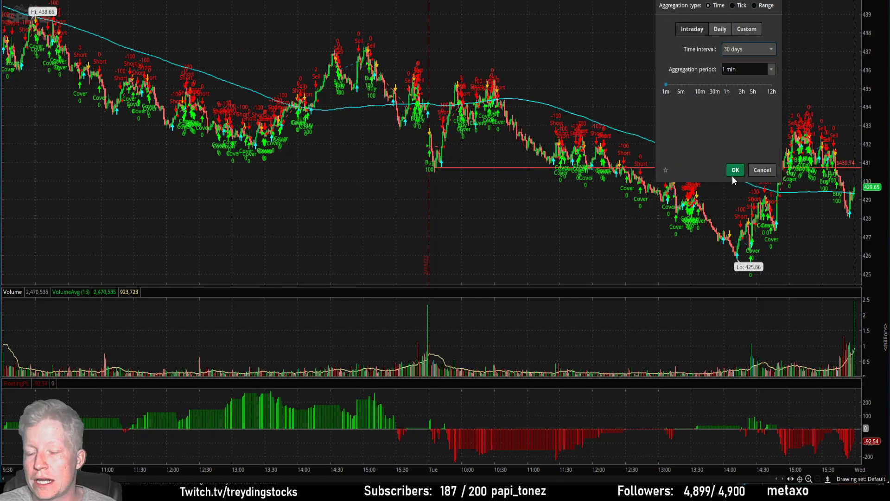
click(735, 171)
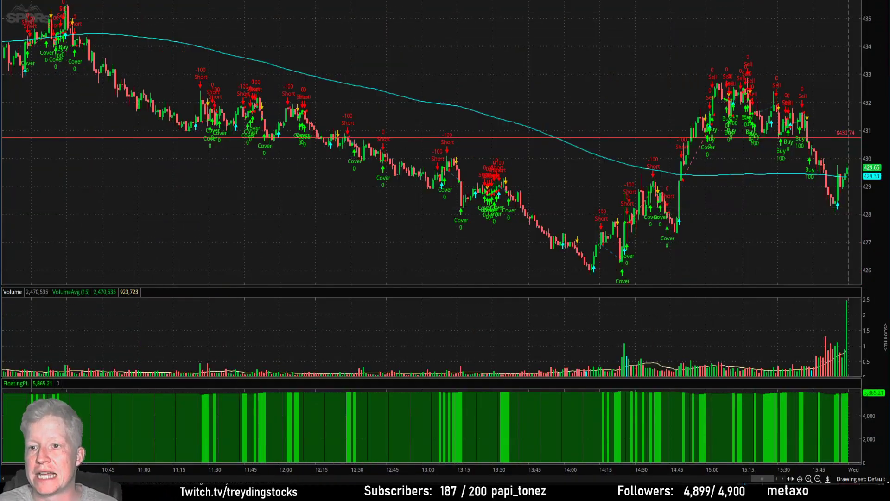
click(816, 1)
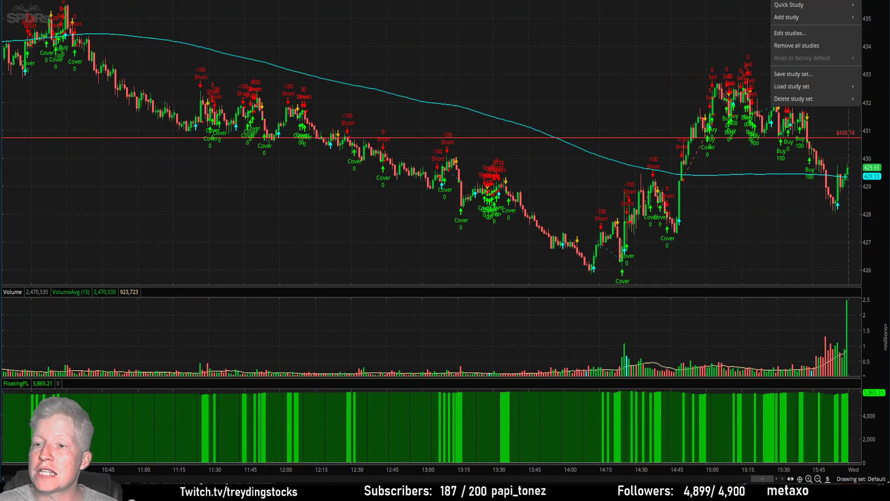
Open Edit studies, search the studies list for 'stoch', then clear the search.
click(802, 31)
drag(340, 112, 395, 76)
scroll(360, 109, down, 4)
click(359, 91)
text(stoch)
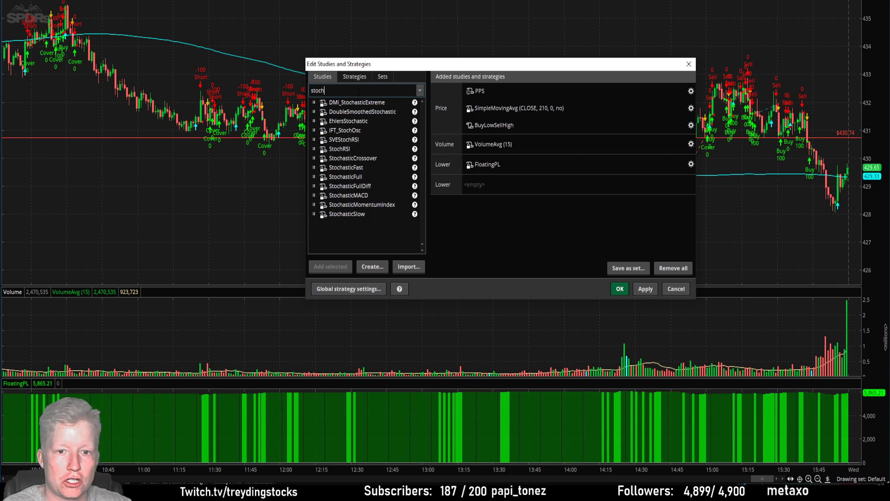
key(BackSpace)
key(BackSpace)
key(BackSpace)
key(BackSpace)
key(BackSpace)
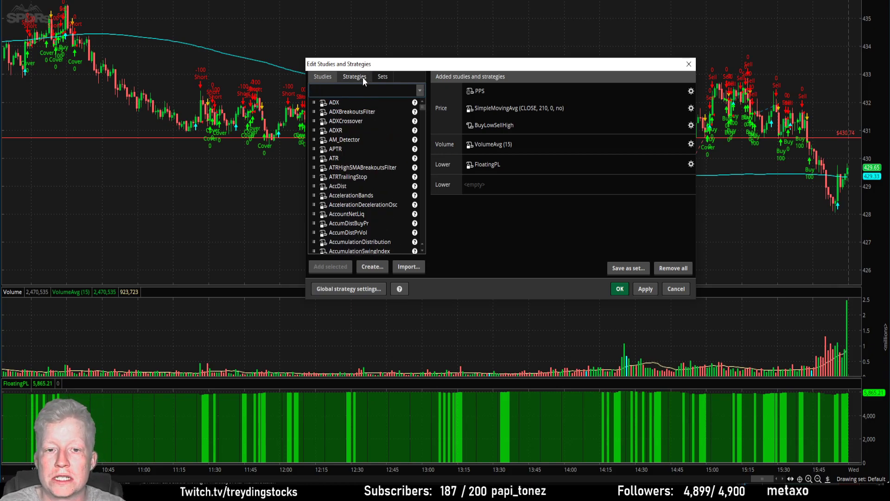
Browse the Strategies list, picking GapReversalLE and GapUpLE.
click(351, 76)
drag(379, 64, 338, 83)
scroll(330, 122, down, 1)
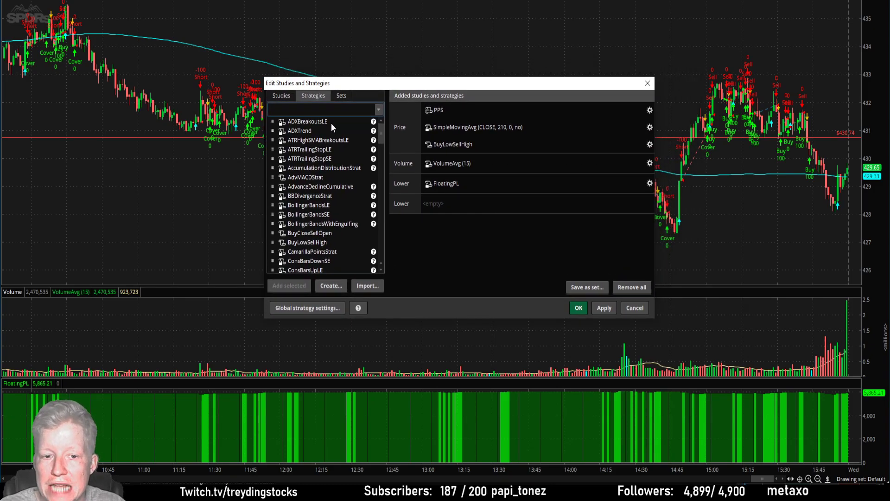
scroll(321, 162, down, 2)
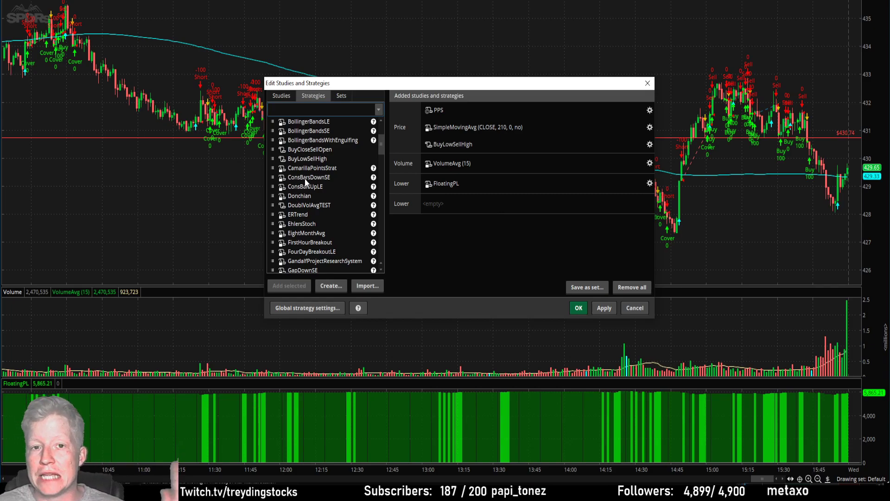
scroll(305, 150, down, 2)
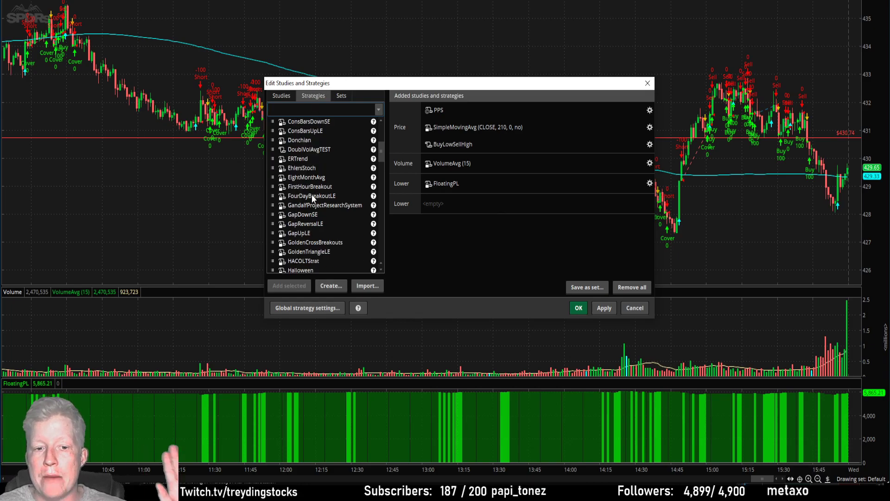
click(305, 226)
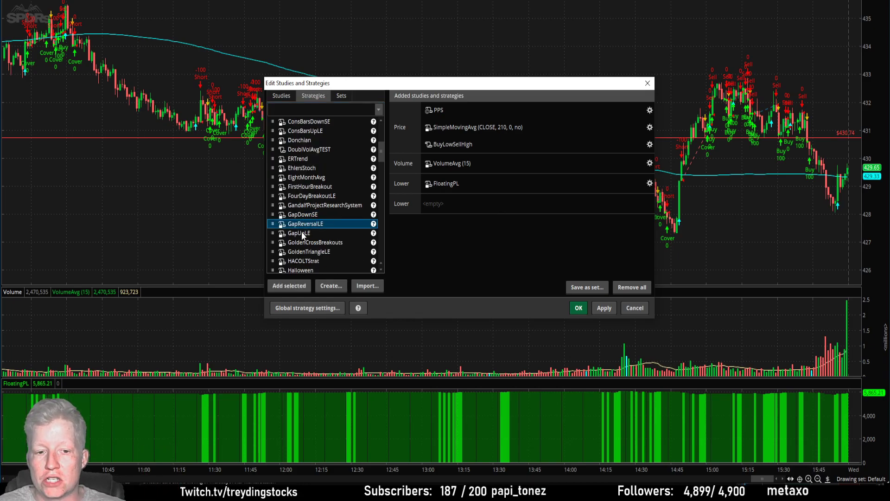
click(302, 234)
scroll(302, 227, up, 5)
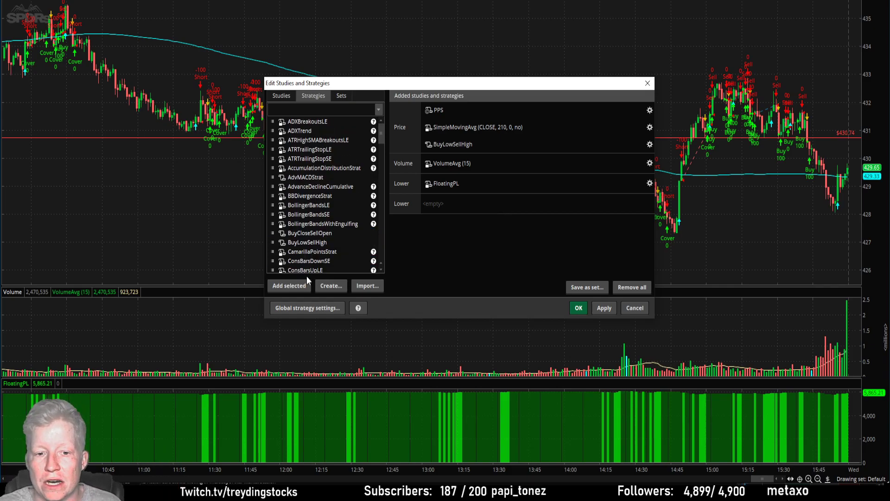
Abandon a new unsaved custom strategy and select BuyLowSellHigh in the added list.
click(331, 286)
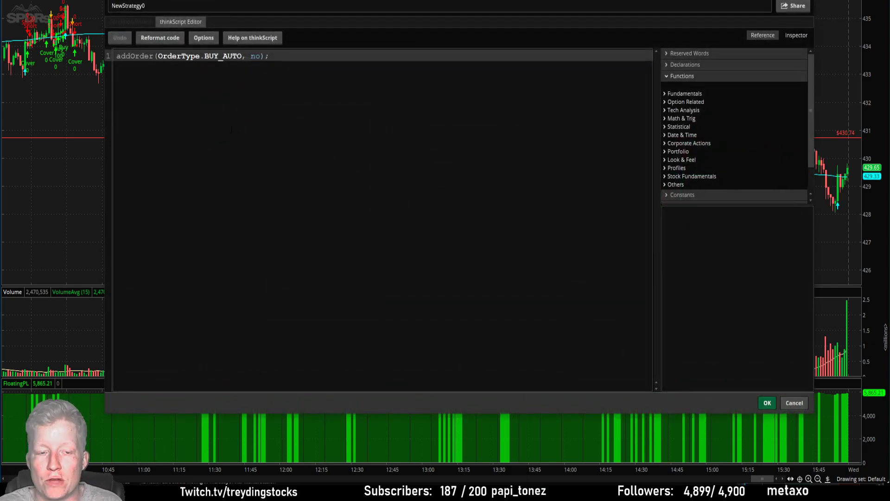
key(ctrl+a)
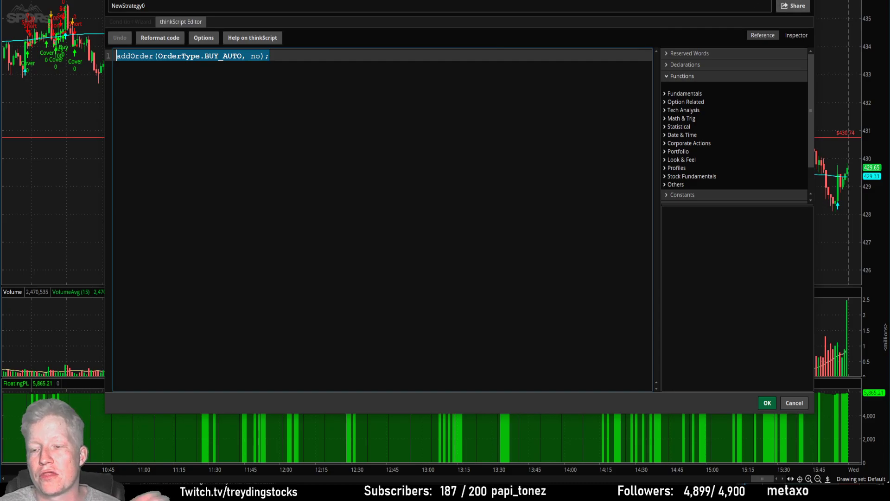
key(Escape)
click(429, 140)
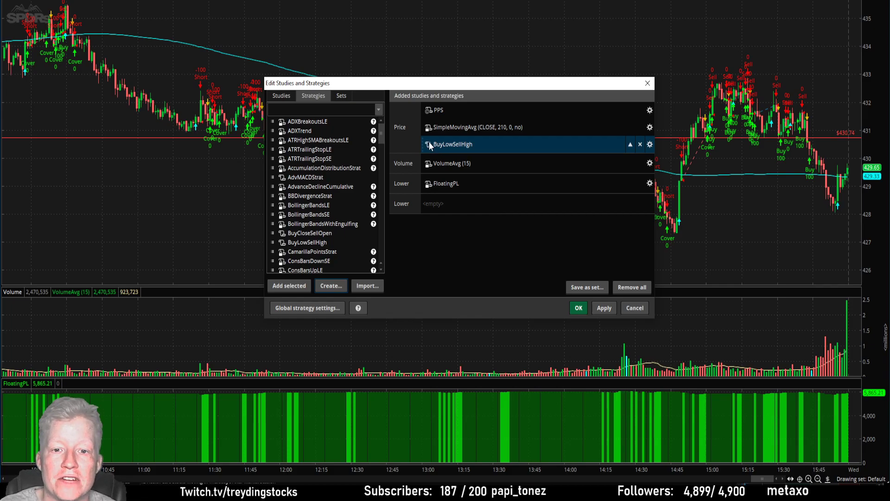
Open BuyLowSellHigh's thinkScript code and highlight the condition definitions on lines 1–5.
click(432, 145)
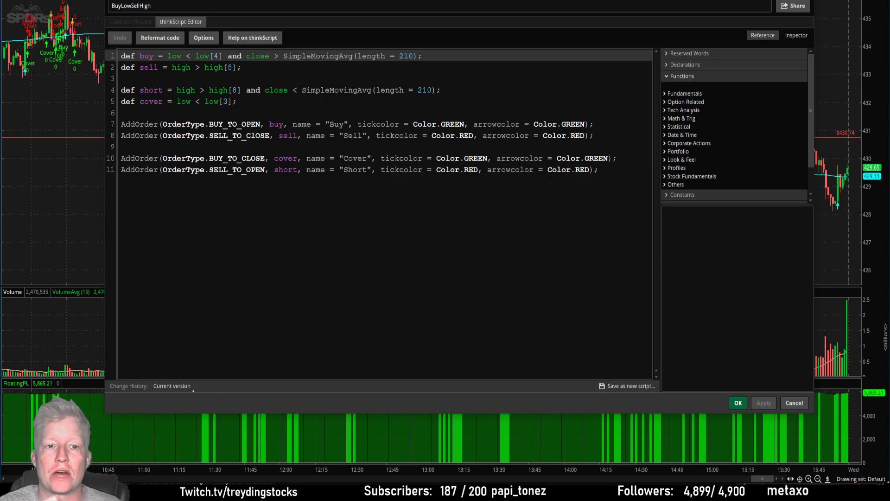
drag(438, 1, 441, 35)
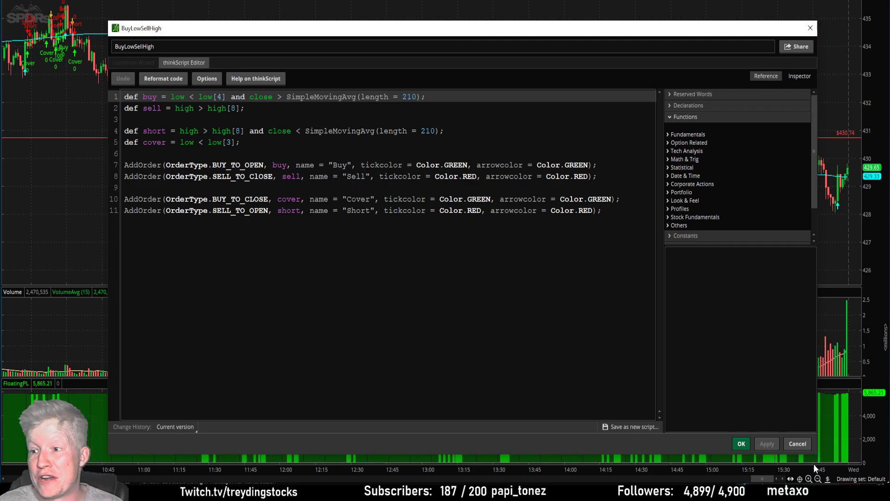
drag(240, 142, 99, 79)
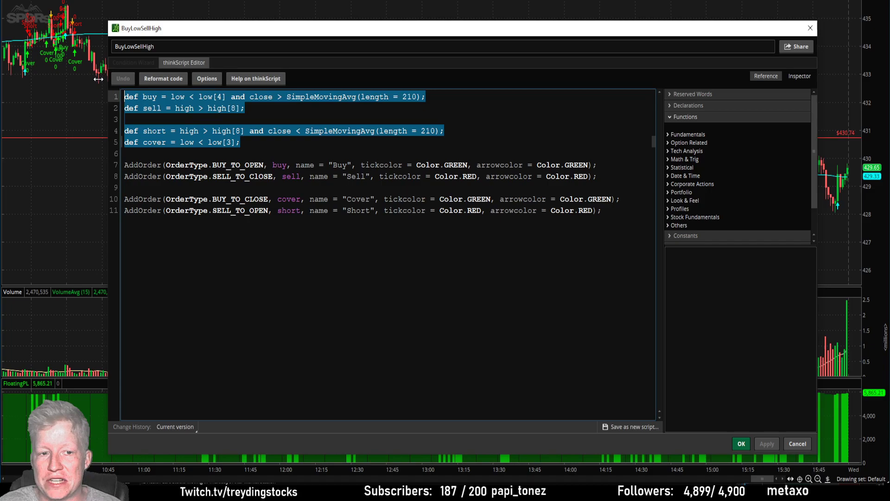
click(186, 108)
click(238, 141)
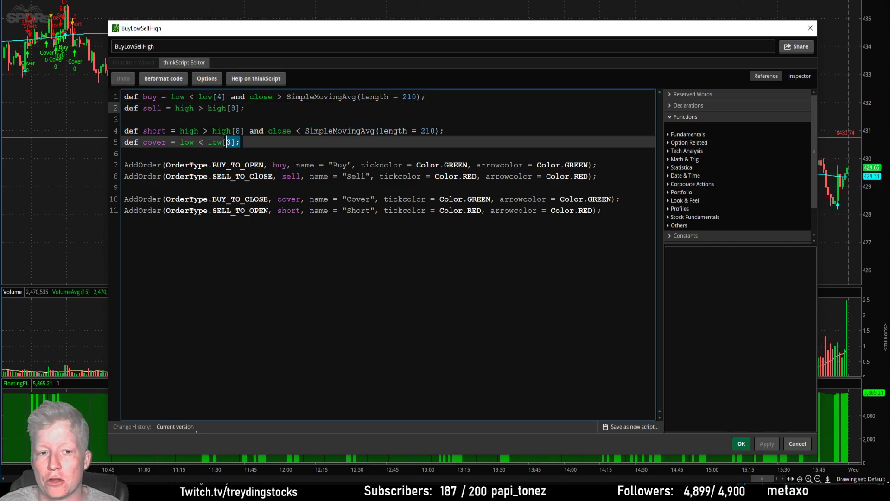
drag(239, 142, 112, 90)
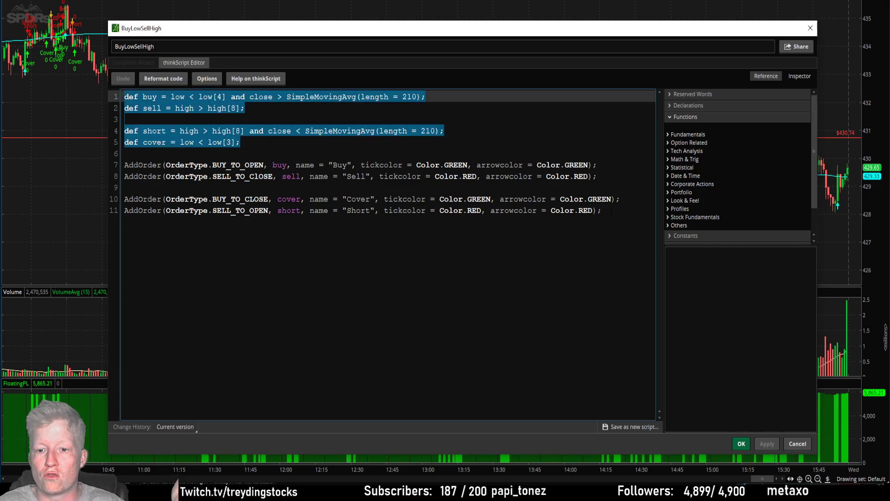
Highlight the AddOrder lines 7–11 and the short condition's moving-average comparison on line 4.
drag(601, 210, 124, 165)
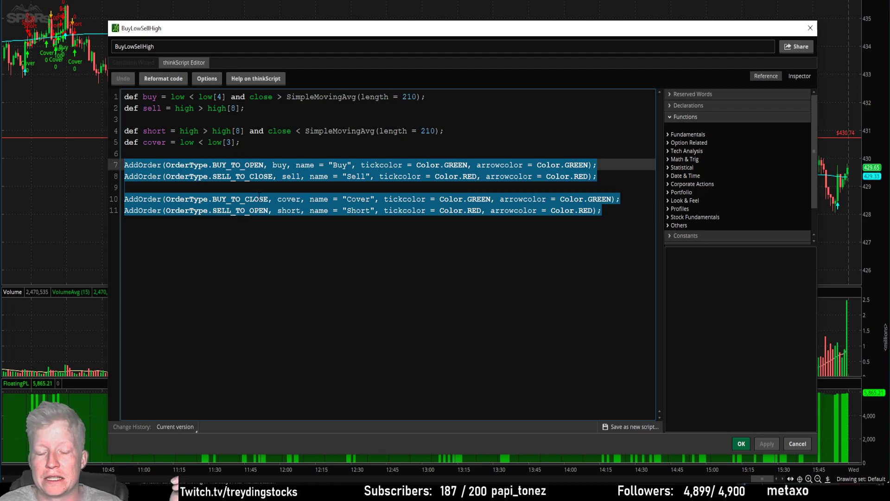
click(248, 143)
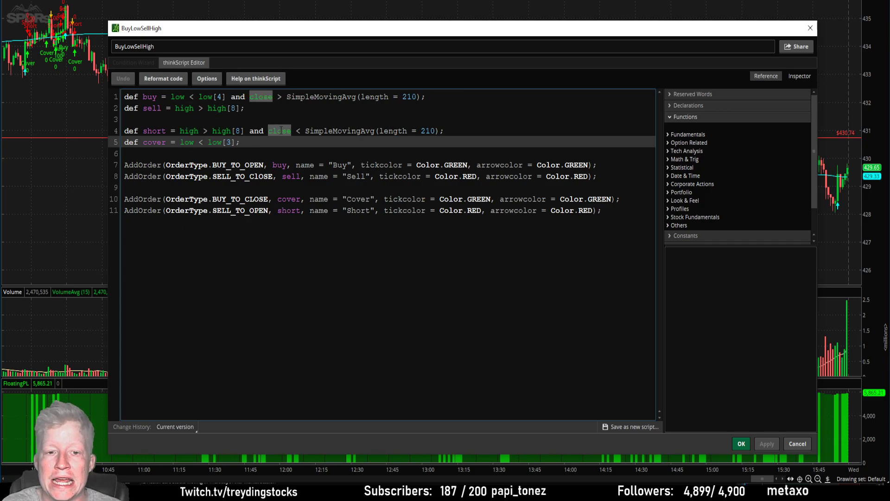
drag(437, 131, 268, 131)
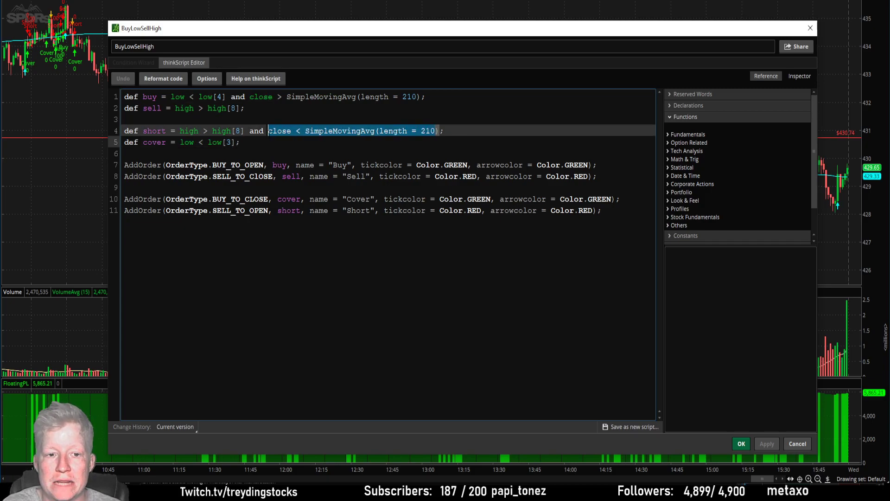
click(227, 142)
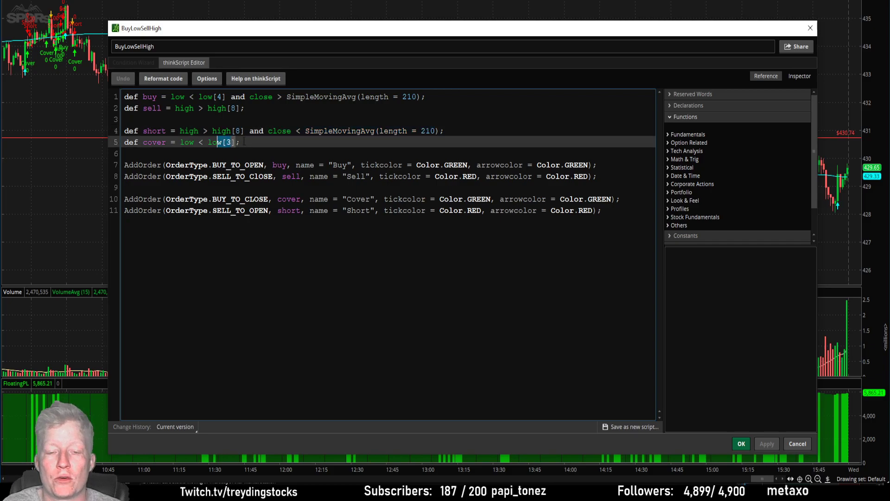
click(419, 96)
Change both SimpleMovingAvg lengths from 210 to 200 and apply to the chart.
key(Left)
key(Left)
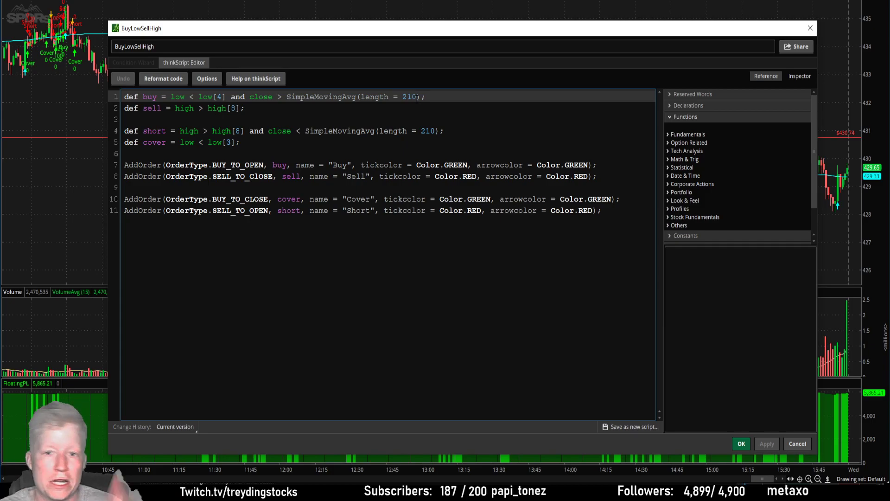
key(BackSpace)
text(0)
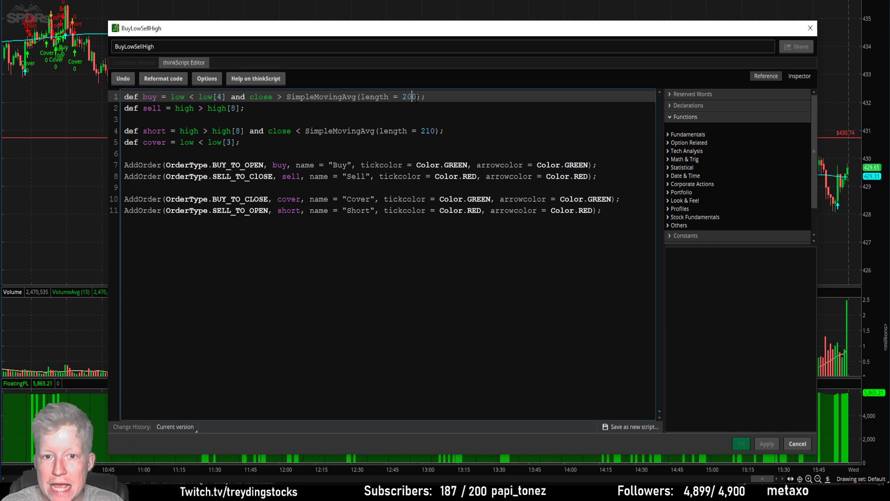
click(437, 131)
key(BackSpace)
key(BackSpace)
text(00)
click(768, 445)
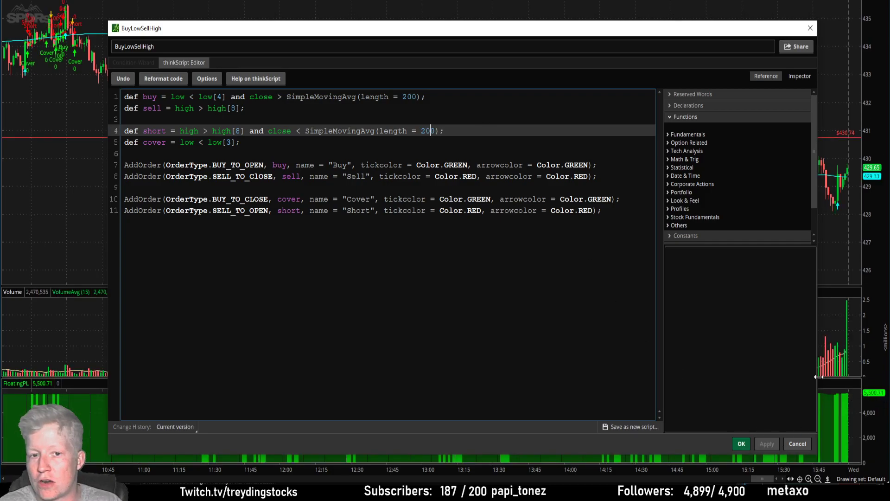
Restore both lengths to 210, change low[4] to low[6], and apply.
key(BackSpace)
text(1)
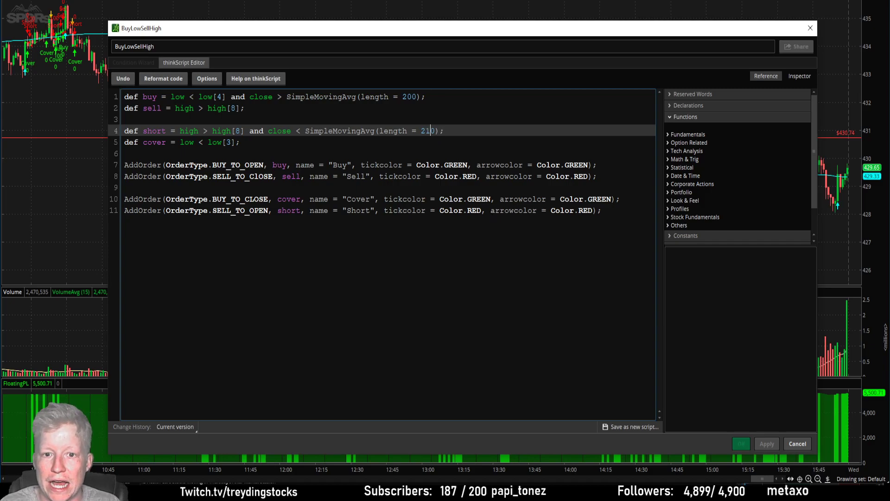
click(413, 96)
key(BackSpace)
text(1)
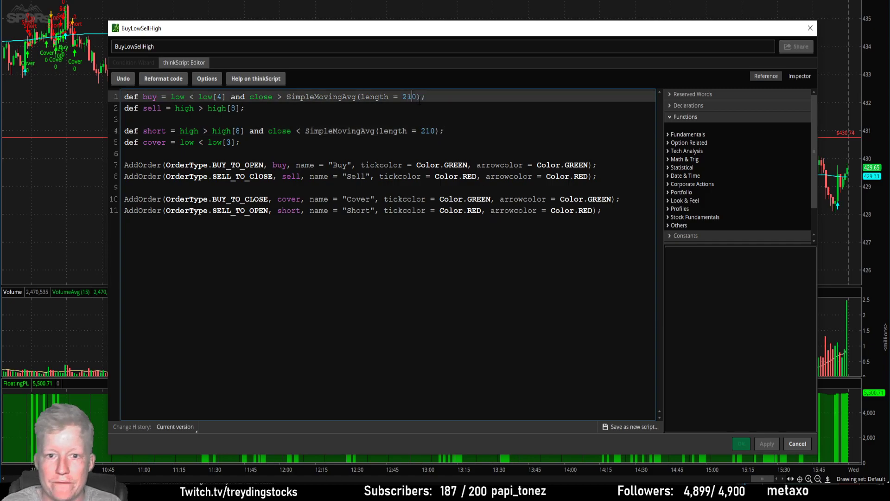
click(222, 97)
key(BackSpace)
text(6)
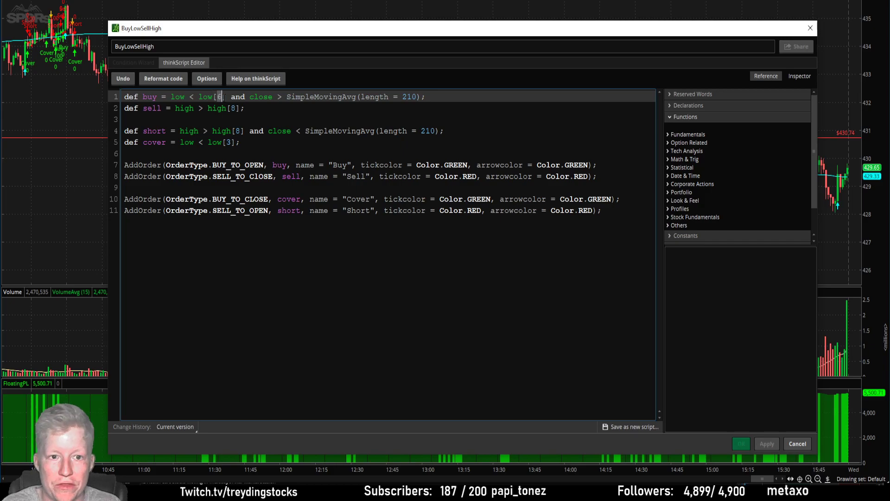
click(769, 446)
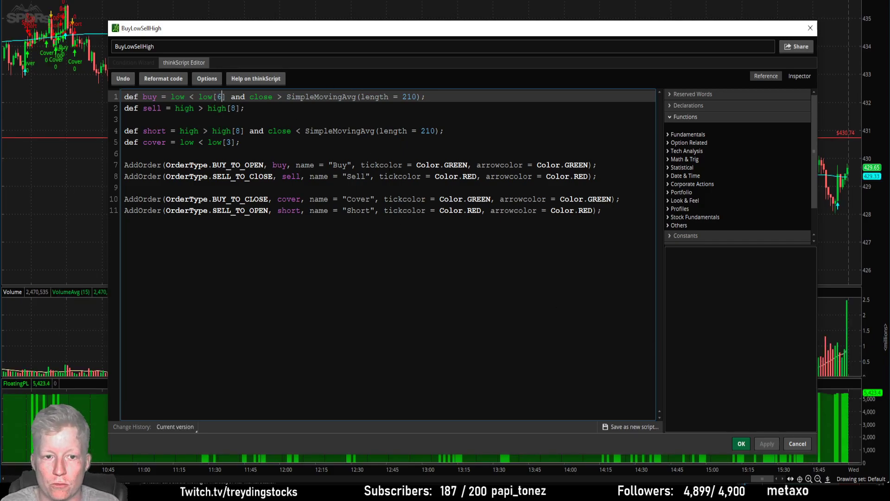
Restore the buy lookback to low[4], apply, check the 210 lengths, and save with OK.
key(BackSpace)
text(4)
click(762, 443)
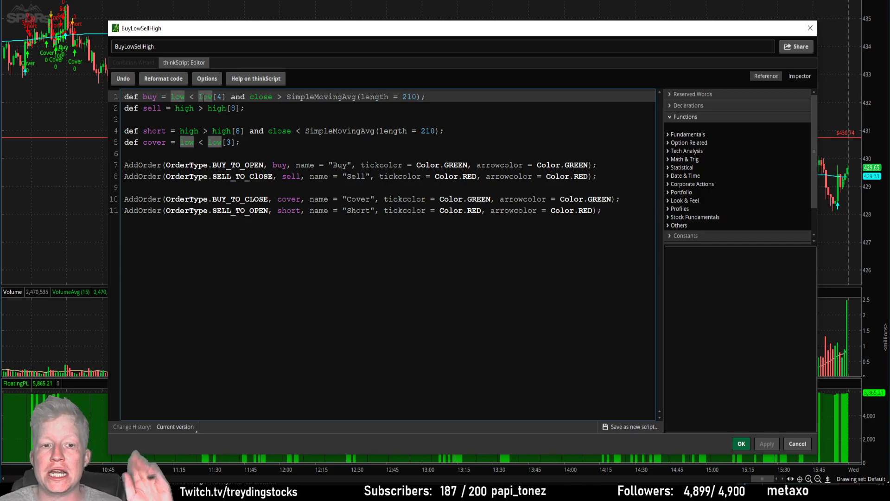
double_click(412, 96)
drag(421, 130, 445, 130)
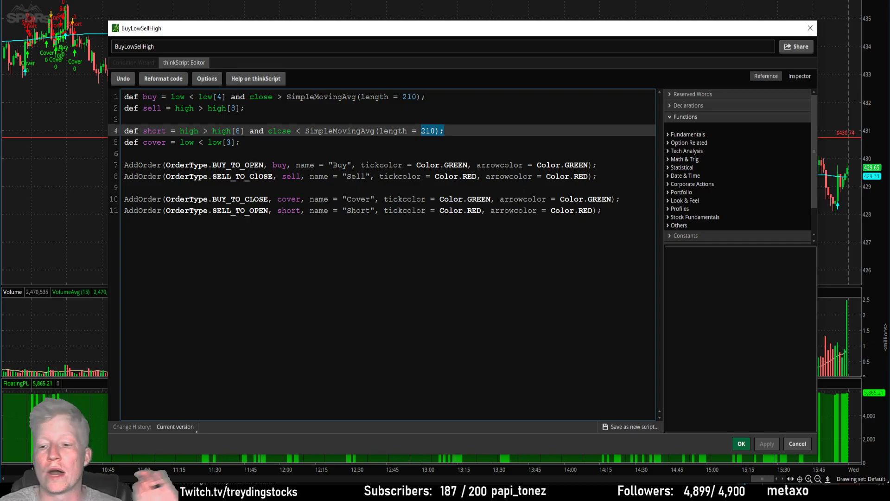
click(741, 444)
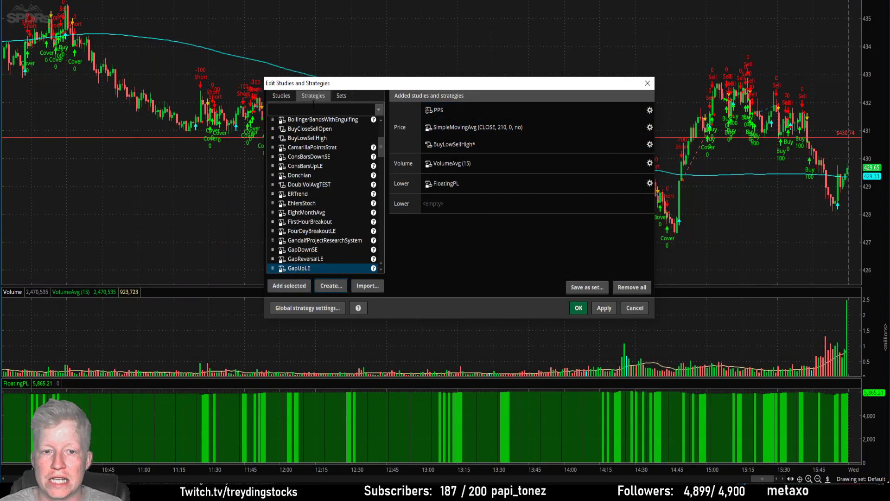
Preview and close the GapDownSE, InsideBarLE and InsideBarSE strategy code.
scroll(307, 243, down, 1)
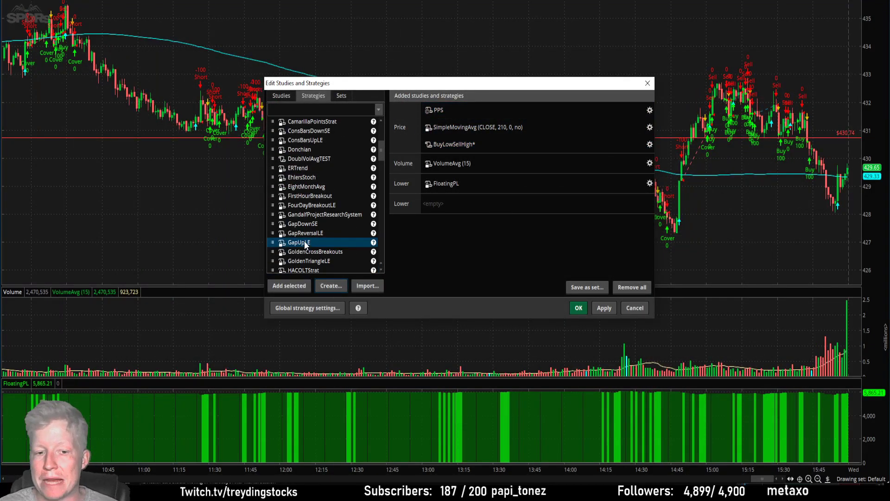
double_click(283, 226)
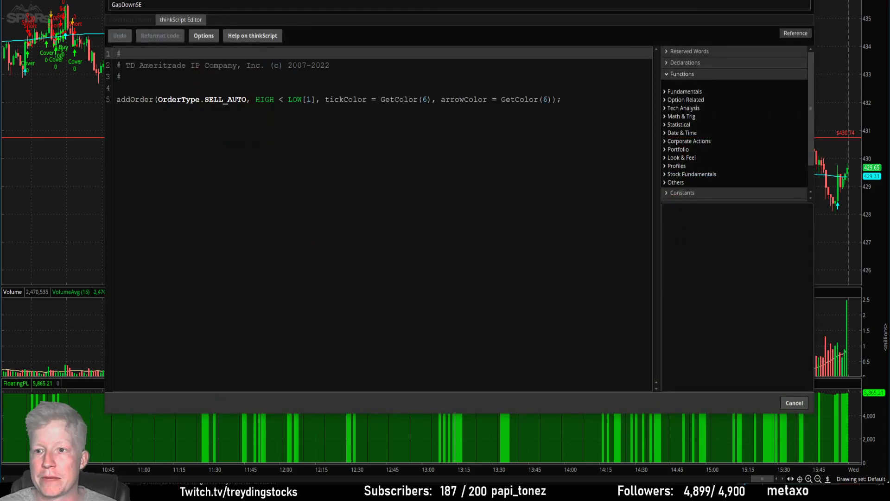
key(Escape)
scroll(301, 213, down, 3)
double_click(282, 213)
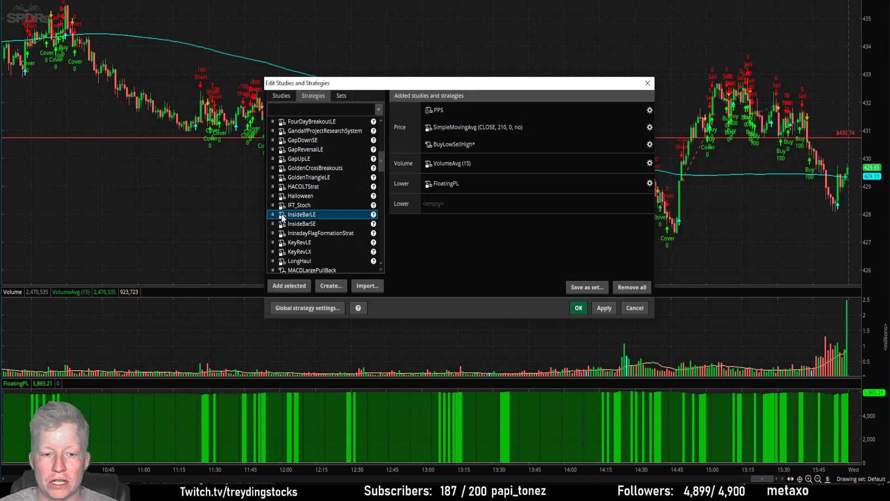
key(Escape)
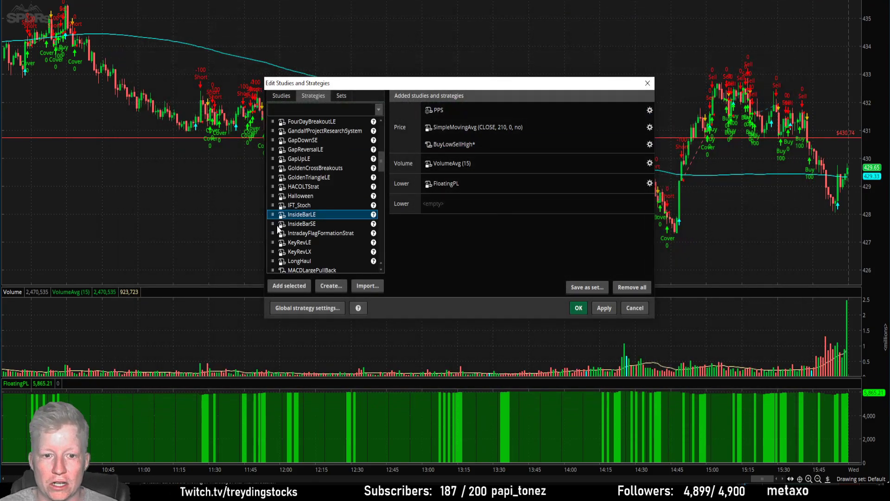
double_click(281, 226)
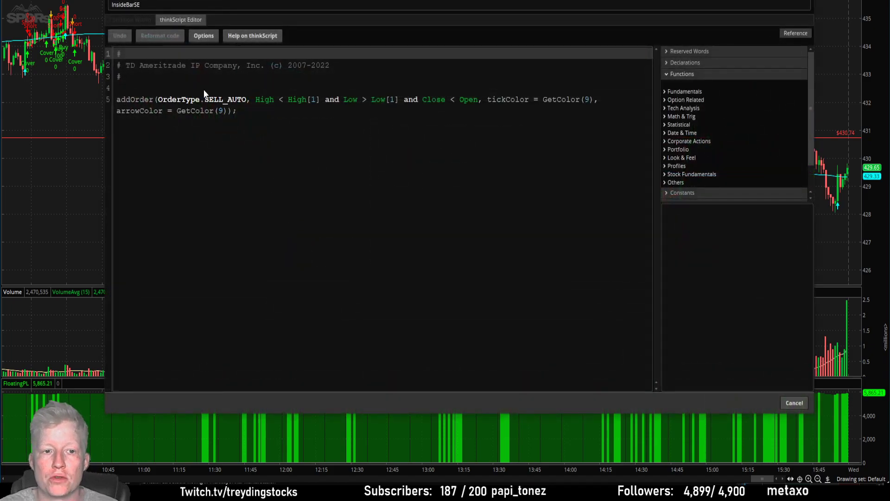
key(Escape)
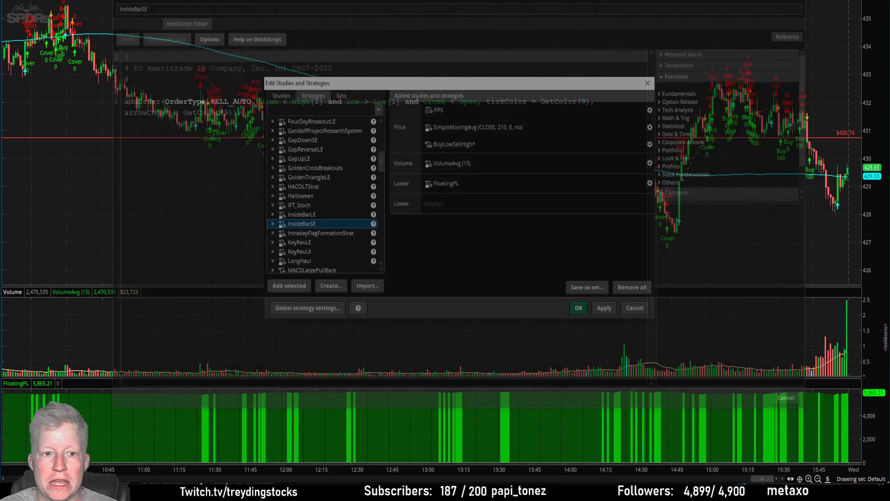
Dismiss a blank new script and reopen BuyLowSellHigh's thinkScript code.
scroll(307, 222, down, 4)
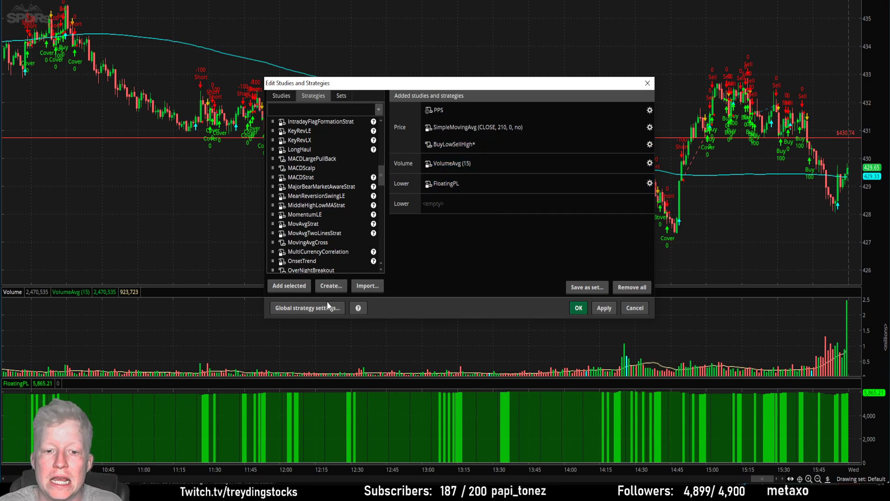
click(335, 287)
key(Escape)
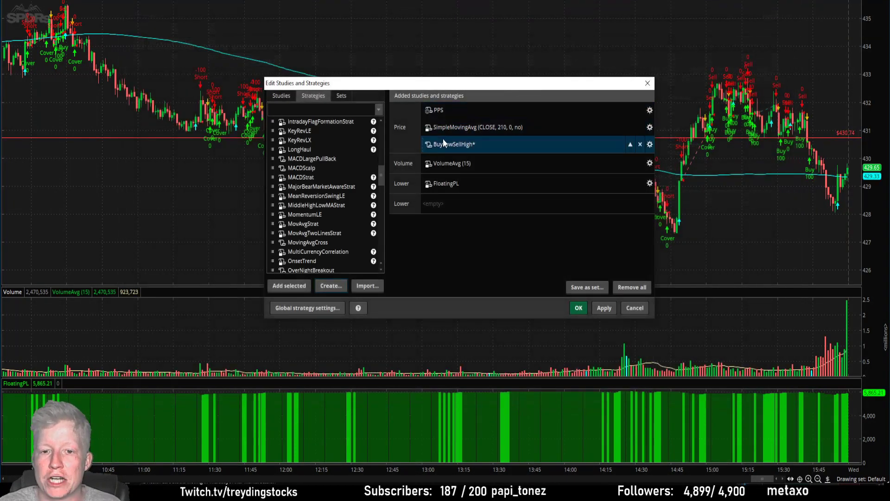
click(429, 145)
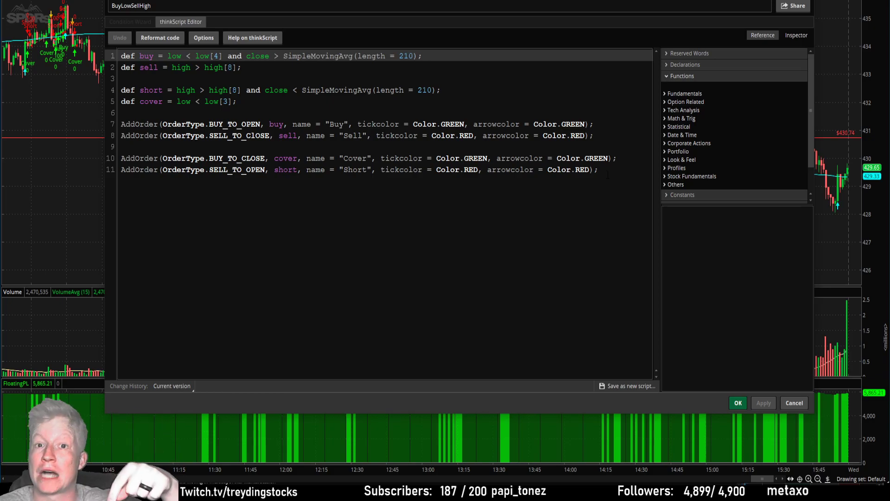
Highlight all eleven lines of BuyLowSellHigh code, then close the editor with OK.
drag(607, 174, 206, 60)
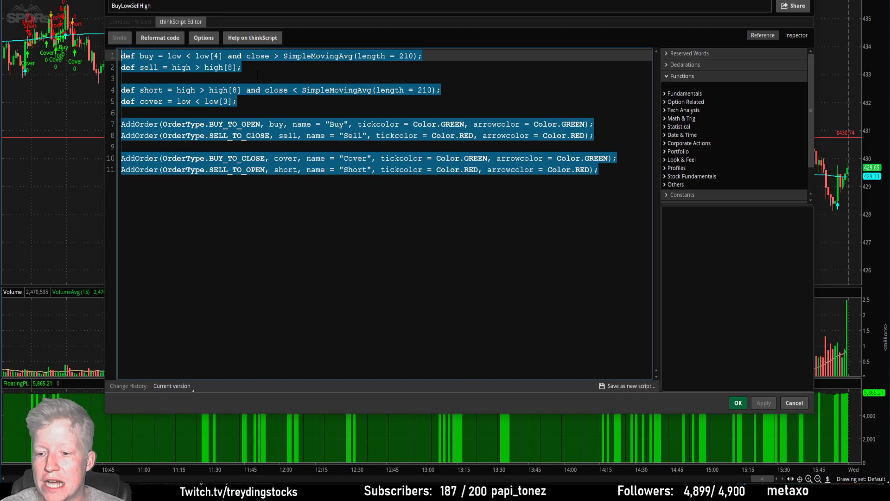
click(738, 402)
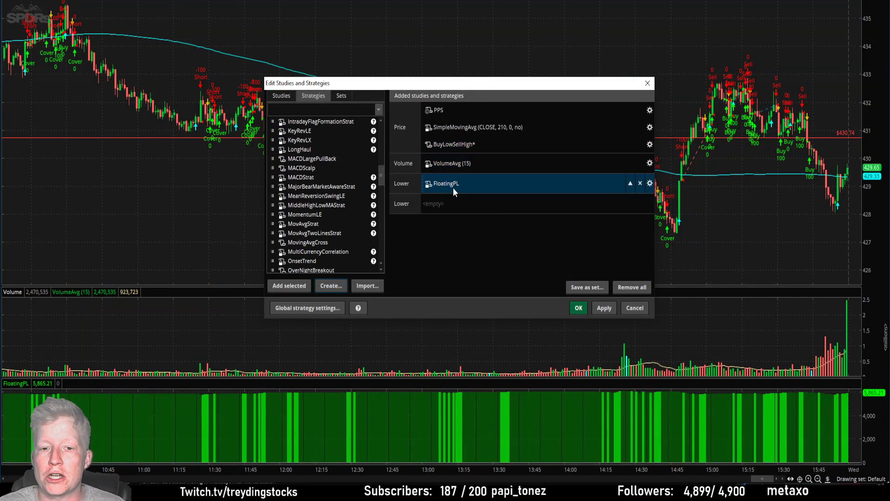
Add FloatingPL via a 'float' studies search, remove the duplicate row, apply, and move the dialog aside.
click(285, 96)
click(315, 109)
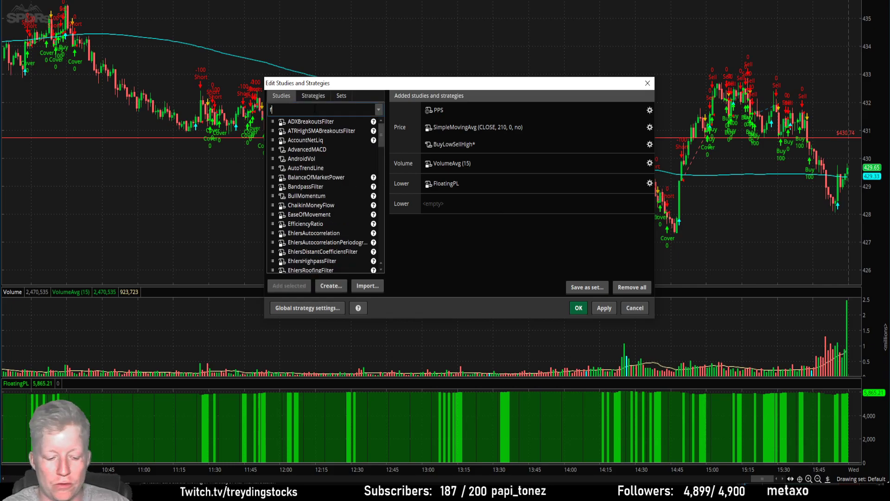
text(floati)
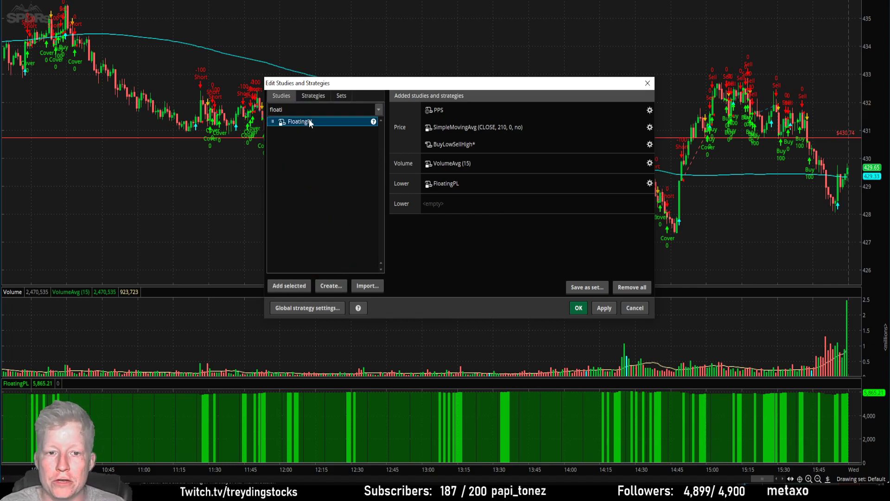
click(289, 286)
click(640, 204)
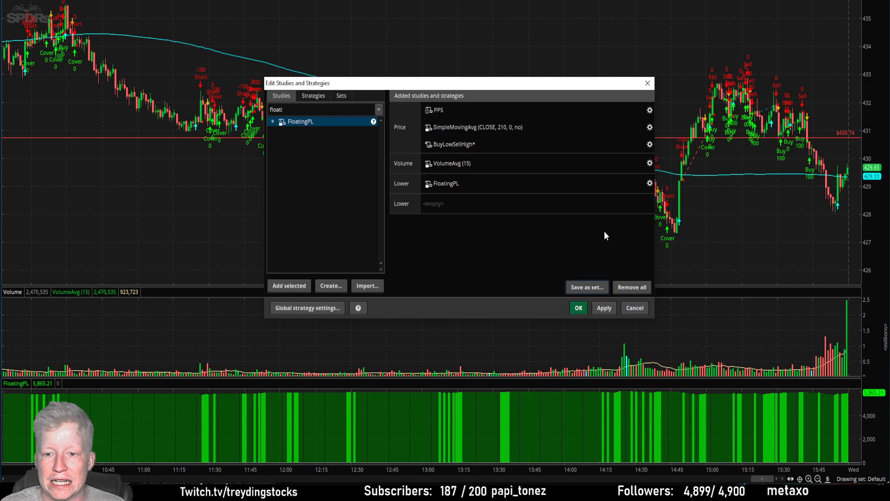
click(600, 308)
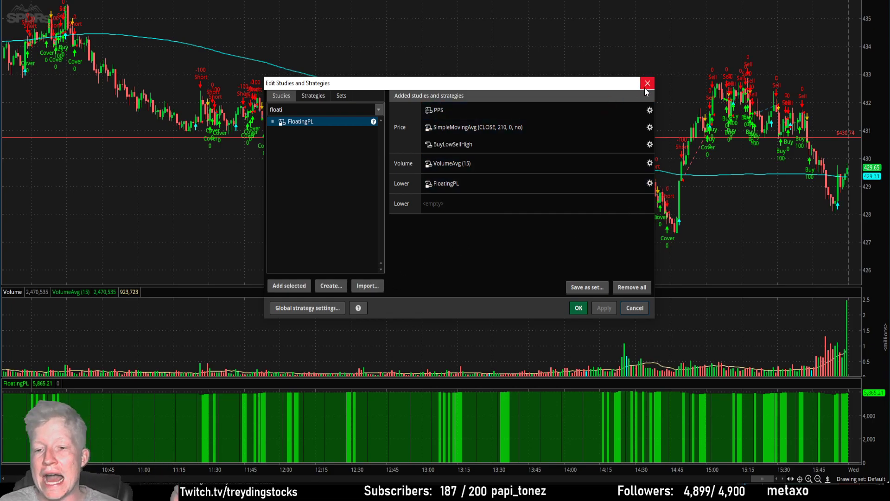
drag(618, 88, 590, 62)
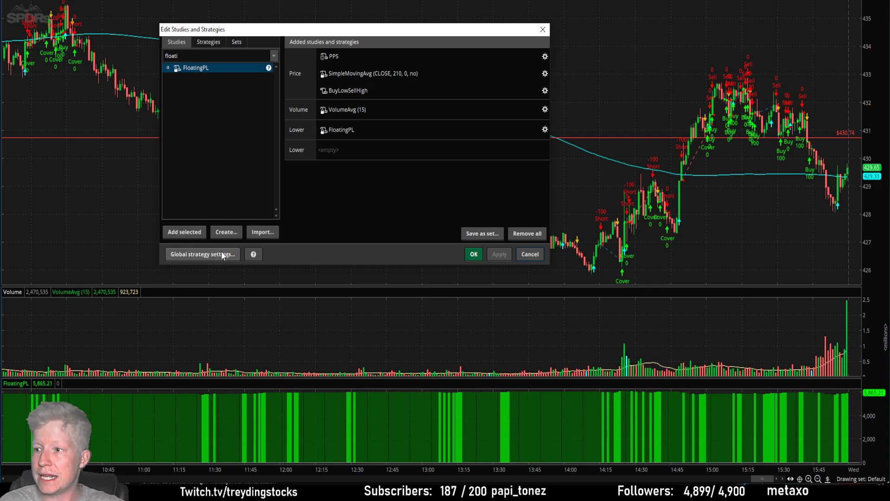
Change the global strategy default trade size for entry orders to 50 contracts.
drag(292, 30, 302, 61)
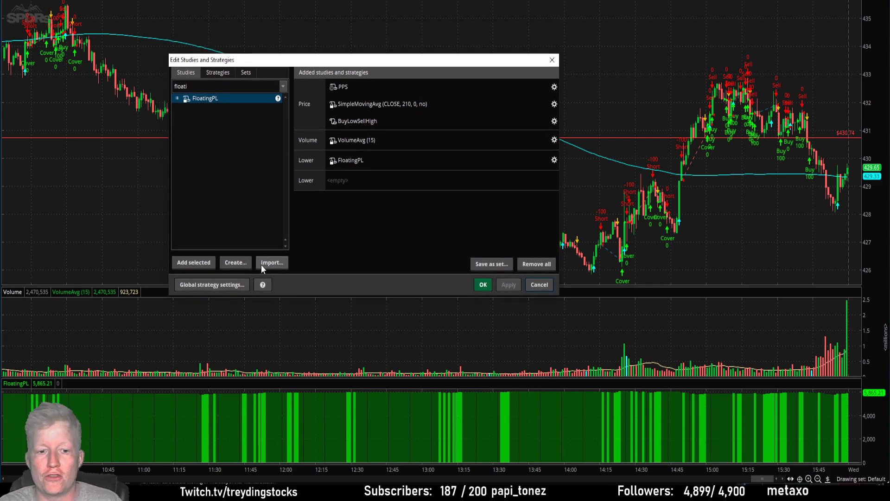
click(227, 286)
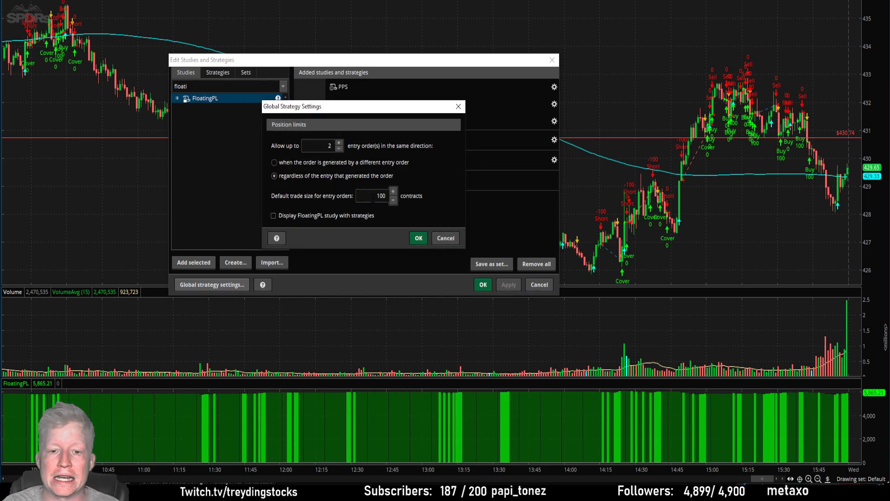
double_click(380, 196)
text(50)
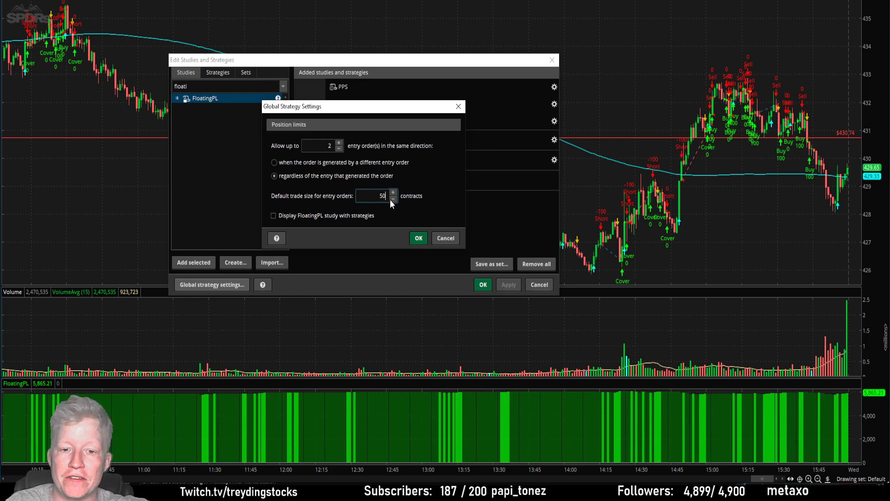
click(417, 237)
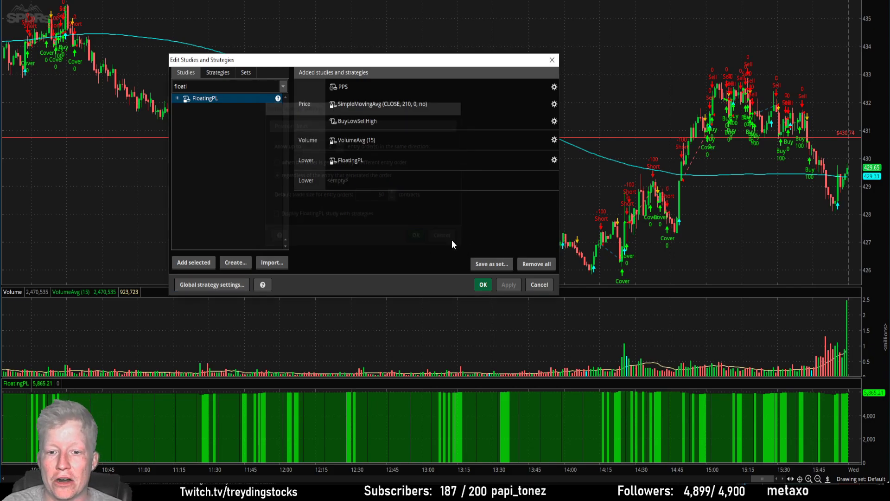
Apply the 50-contract size and inspect the resulting FloatingPL on the SPY chart.
click(482, 285)
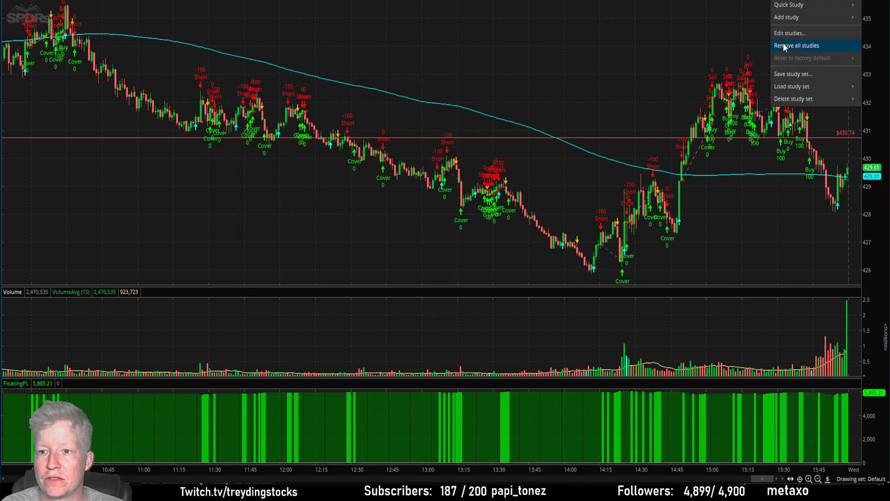
click(786, 47)
click(589, 325)
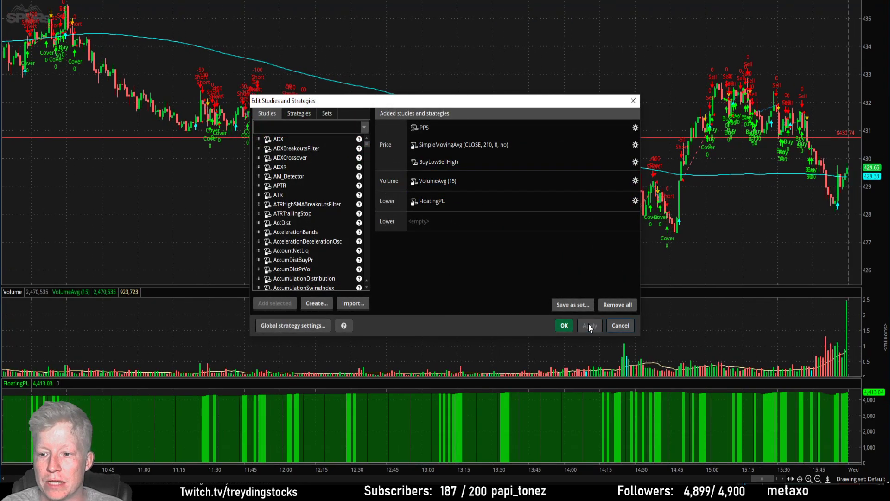
click(565, 325)
scroll(831, 159, up, 5)
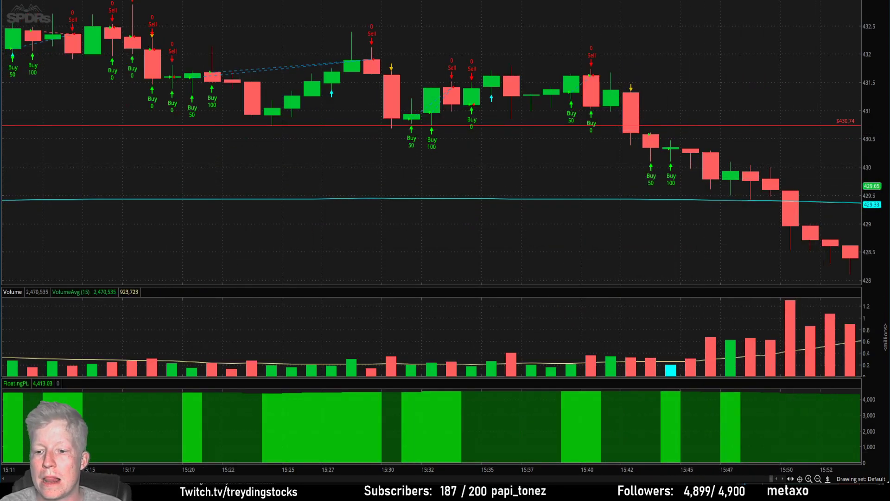
scroll(795, 418, down, 5)
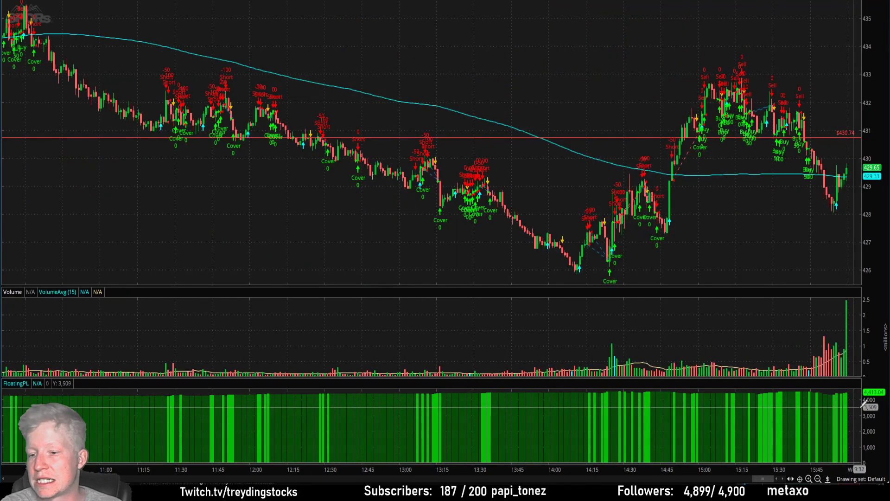
Reset the default entry trade size to 100 contracts and close the studies editor.
right_click(788, 49)
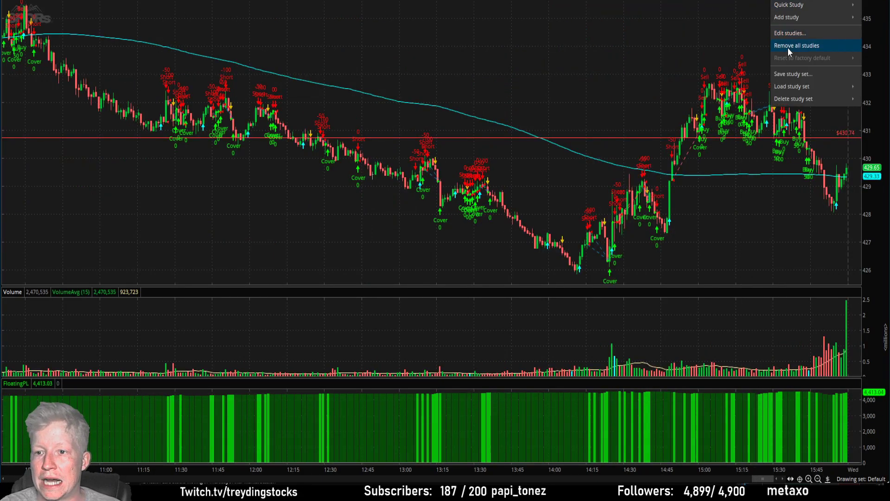
click(772, 30)
click(304, 331)
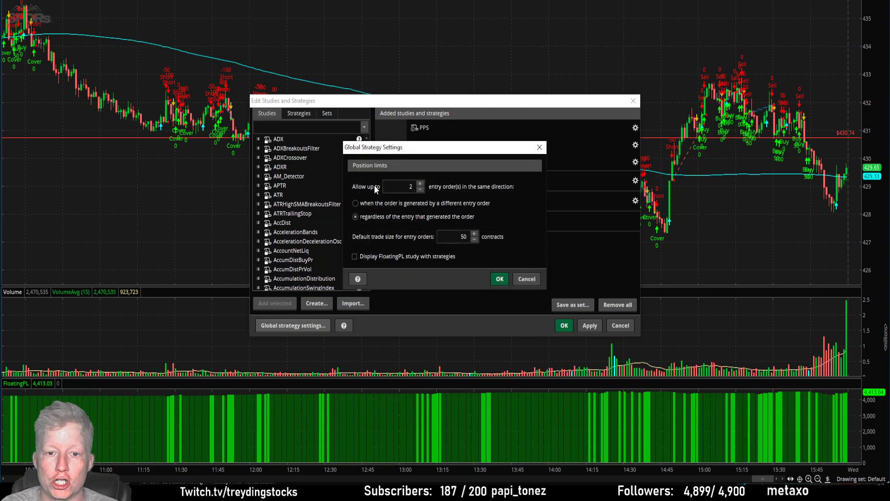
double_click(463, 236)
text(100)
click(500, 279)
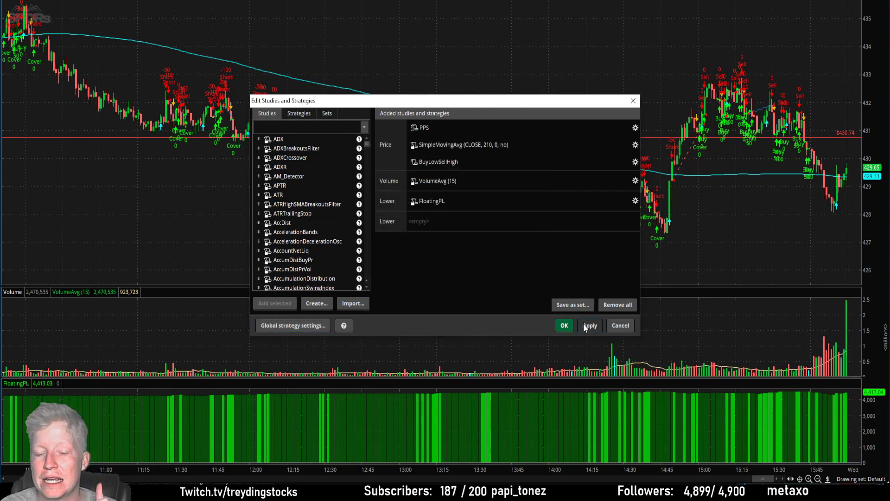
click(564, 325)
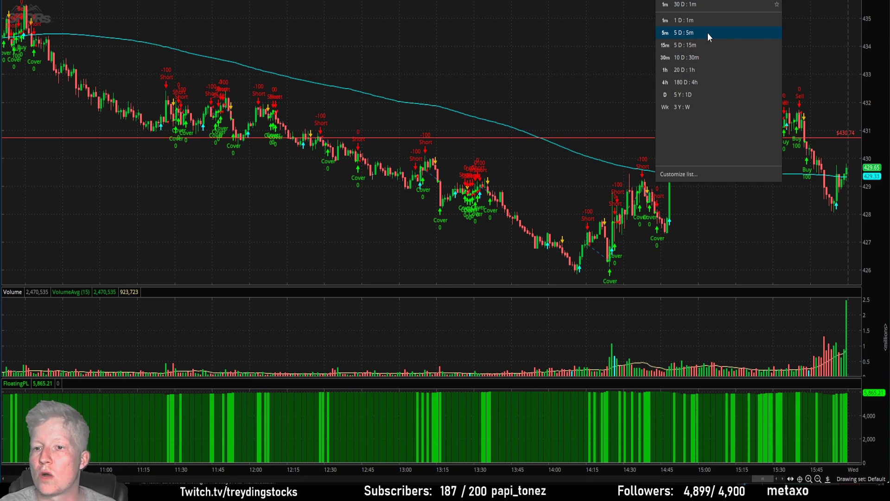
Switch the SPY chart to 5-day 5-minute bars, then to a 90-day time interval.
click(708, 33)
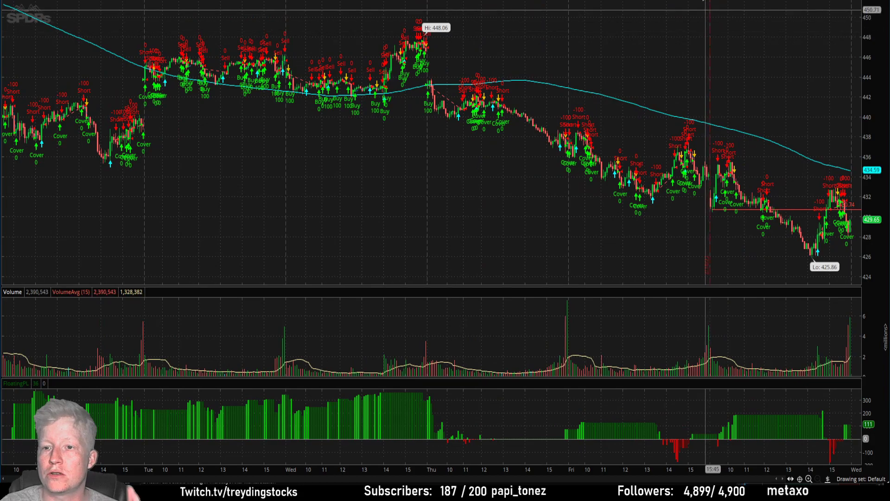
click(708, 3)
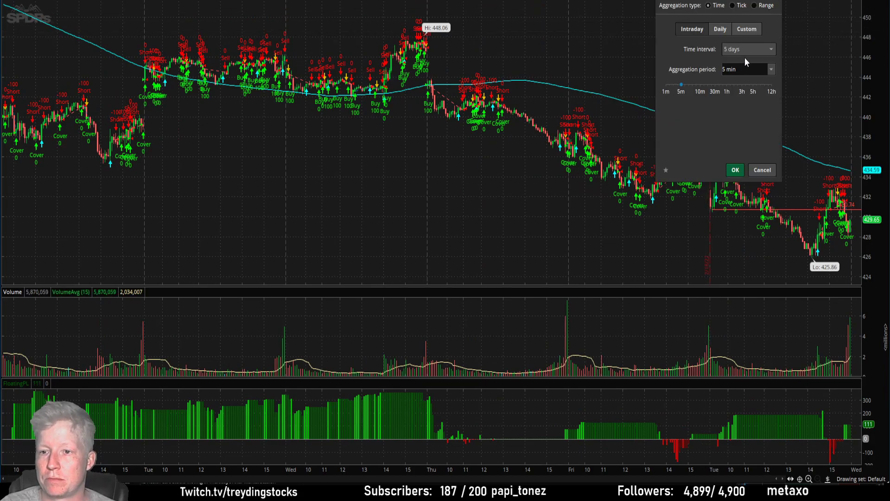
click(747, 49)
click(735, 129)
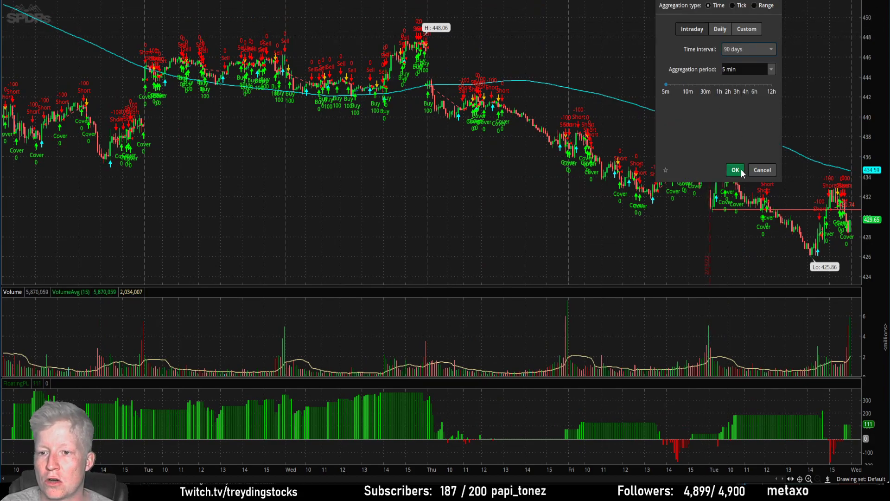
click(741, 169)
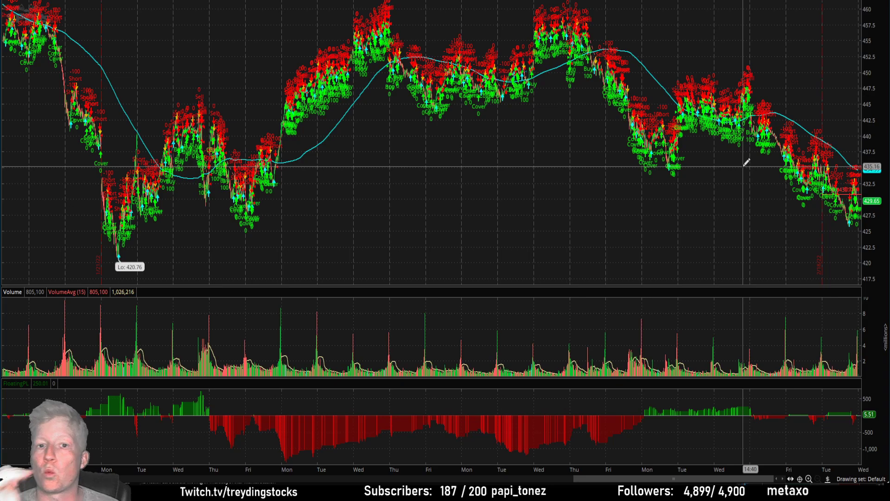
Show 5 years of daily bars and zoom into the most recent year.
click(685, 5)
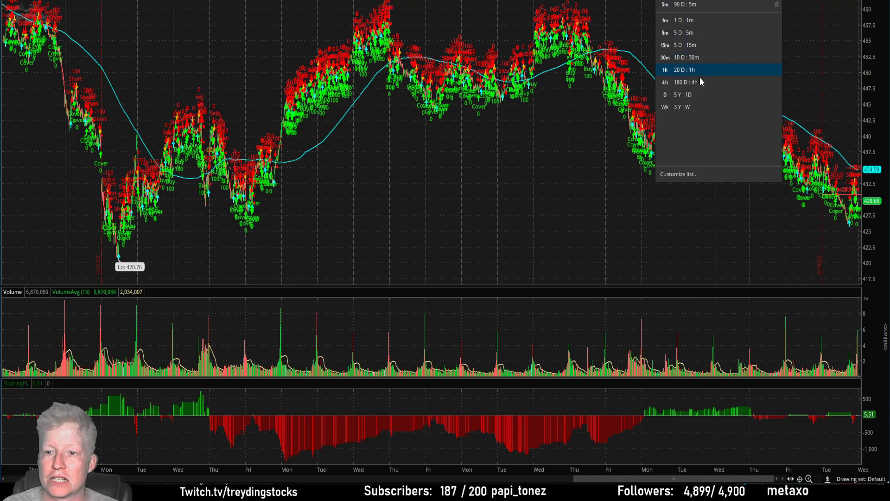
click(691, 95)
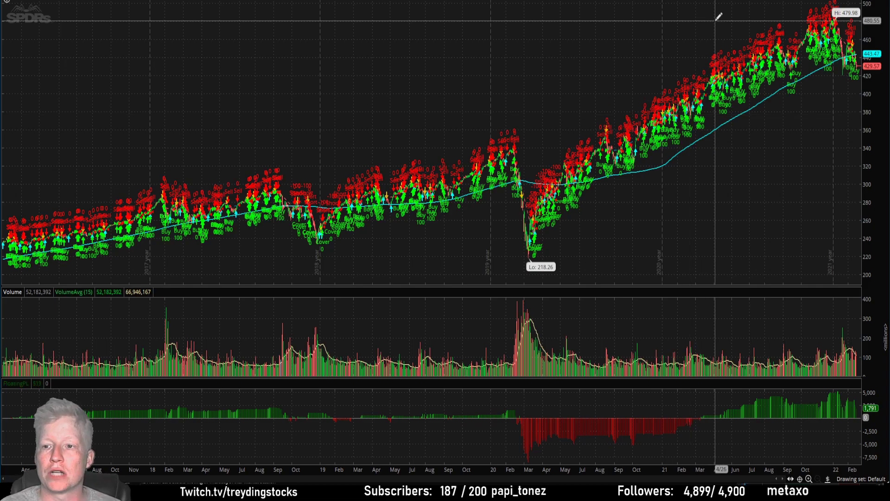
drag(688, 110, 879, 111)
Open the BuyLowSellHigh Strategy Report, check $3,227.00 total P/L over 246 orders, and close it.
scroll(538, 123, up, 3)
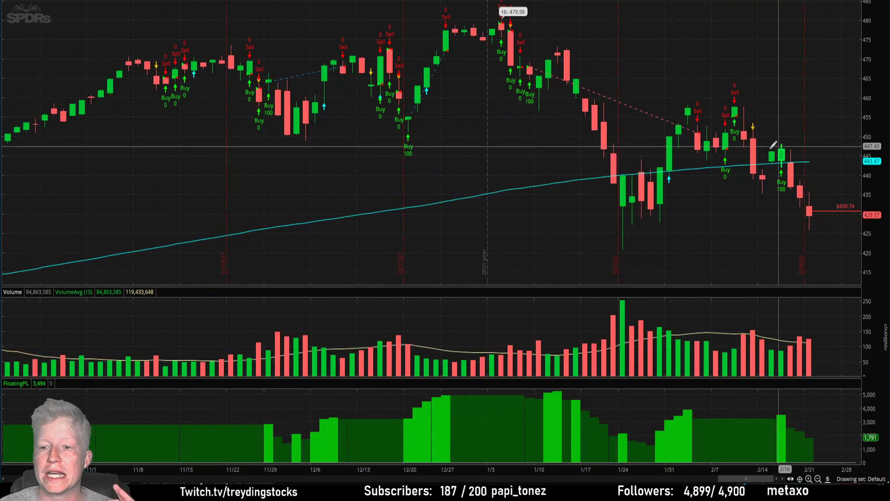
right_click(727, 163)
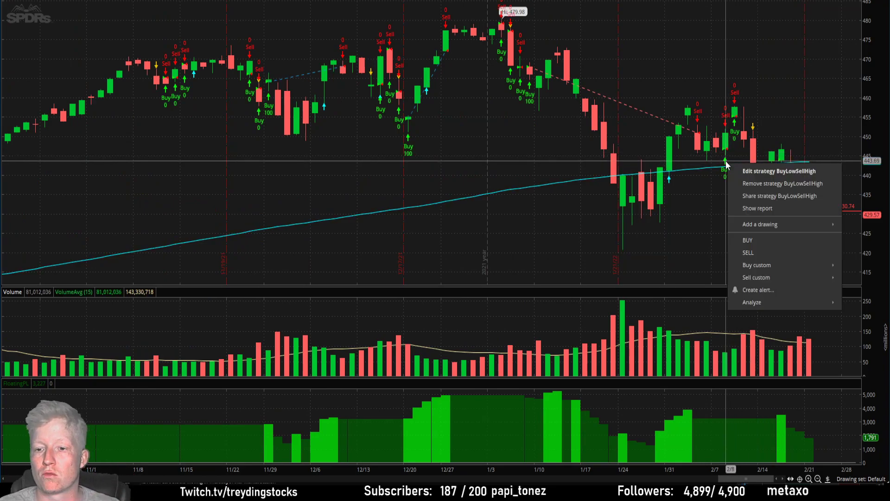
click(764, 208)
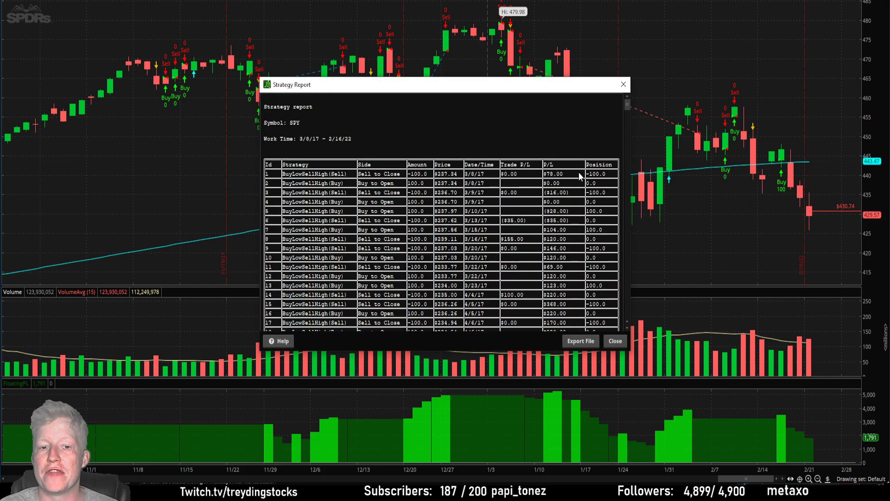
scroll(575, 141, down, 10)
drag(626, 146, 625, 324)
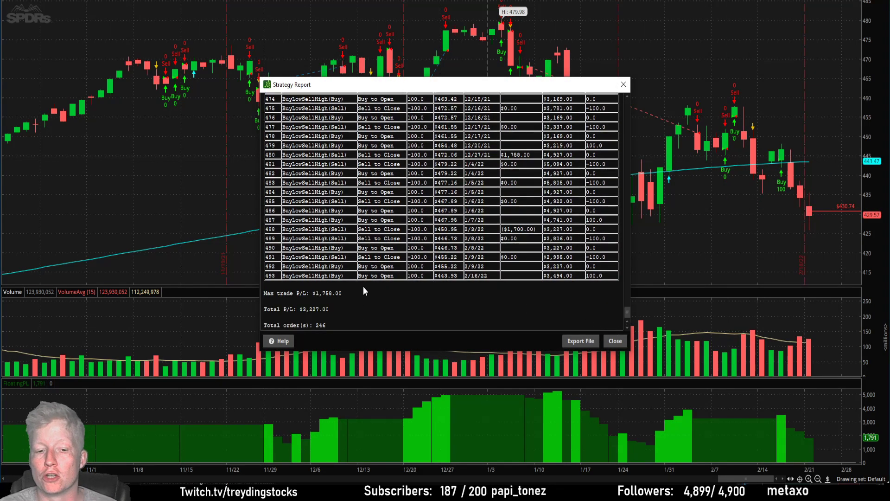
drag(329, 310, 321, 327)
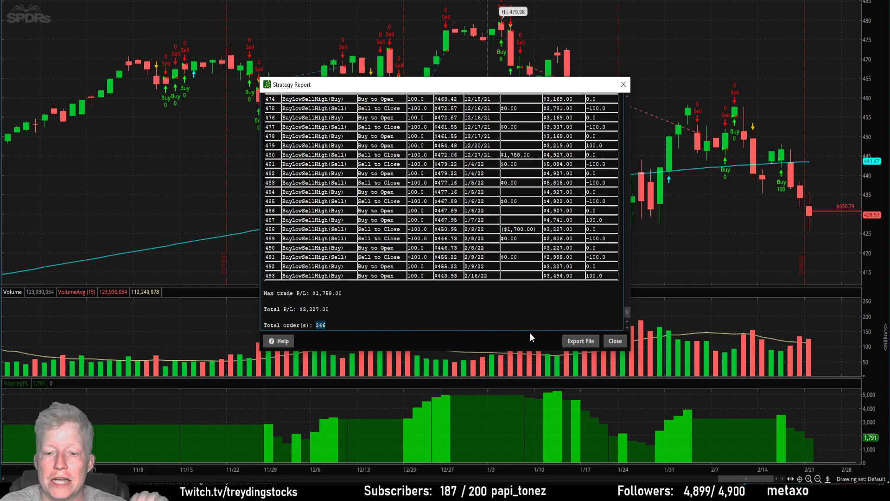
scroll(488, 230, up, 15)
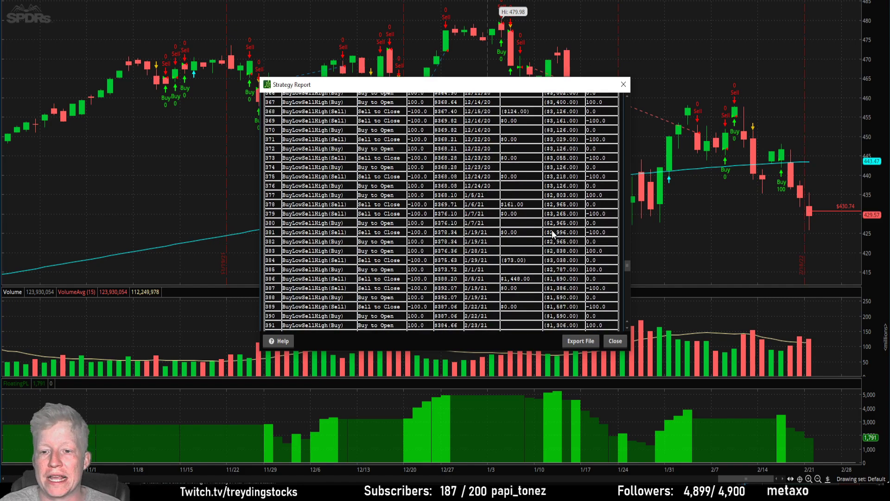
drag(625, 255, 622, 305)
drag(627, 262, 605, 322)
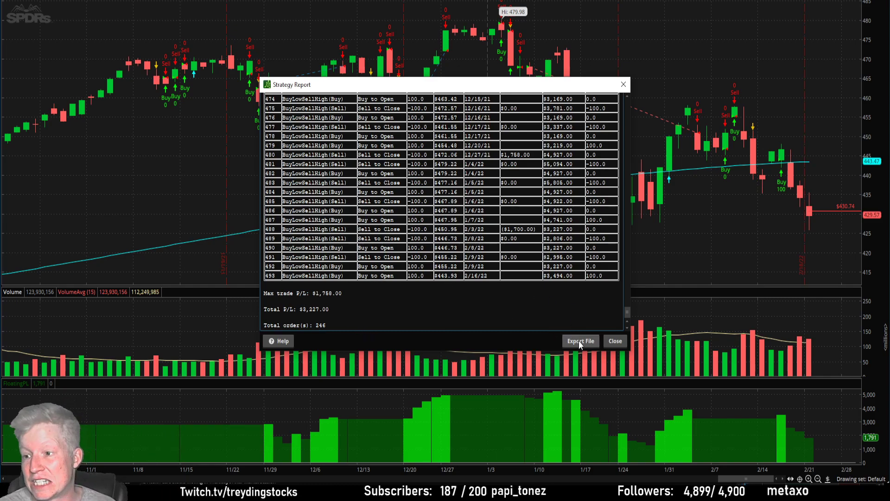
scroll(519, 208, up, 1)
scroll(521, 208, down, 1)
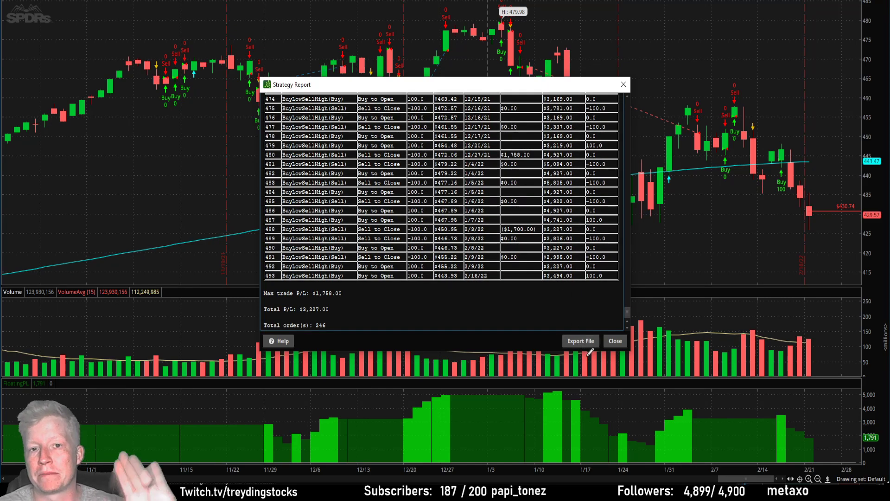
click(614, 340)
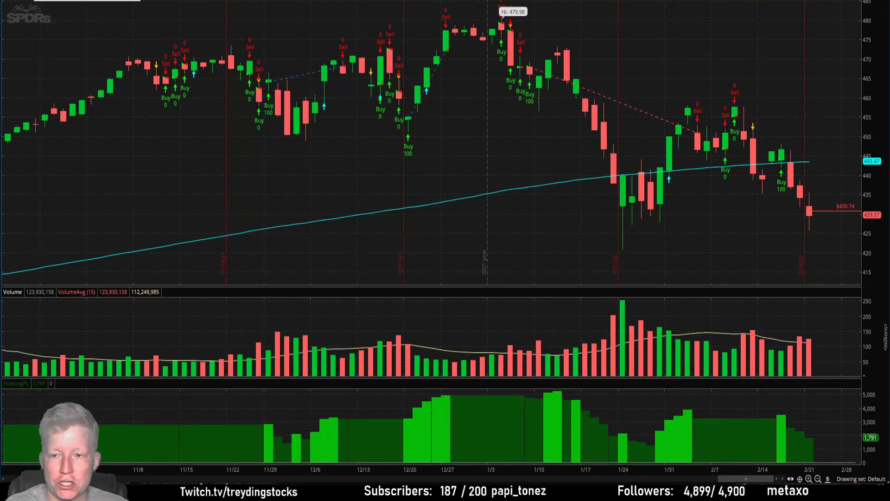
Switch to a 1 D : 1m chart and extend its time interval to a longer range.
click(710, 1)
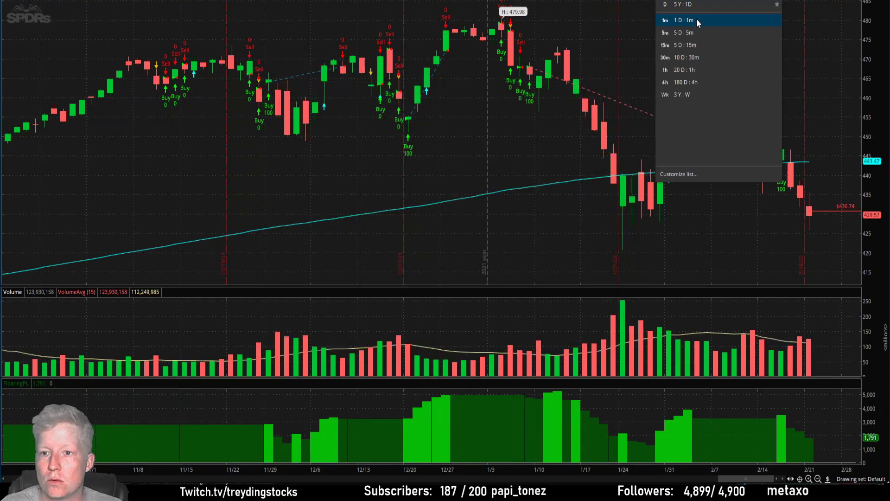
click(684, 20)
click(711, 3)
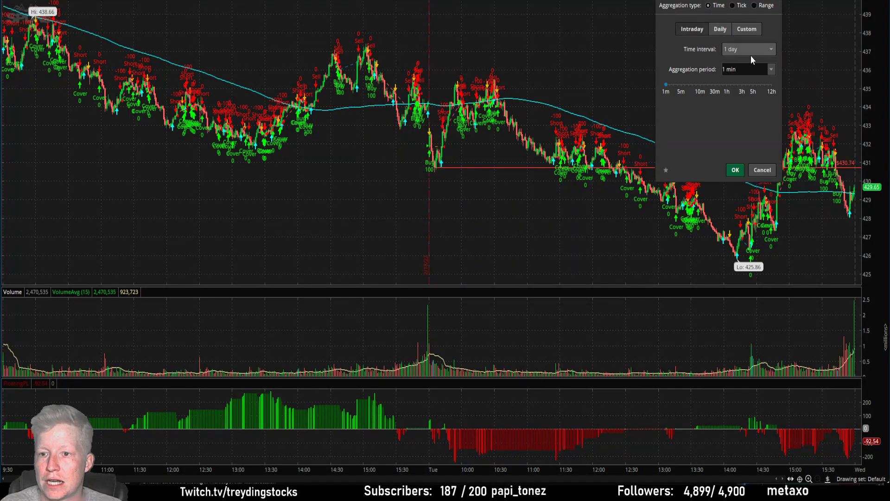
click(751, 54)
scroll(742, 97, down, 3)
click(742, 116)
click(738, 169)
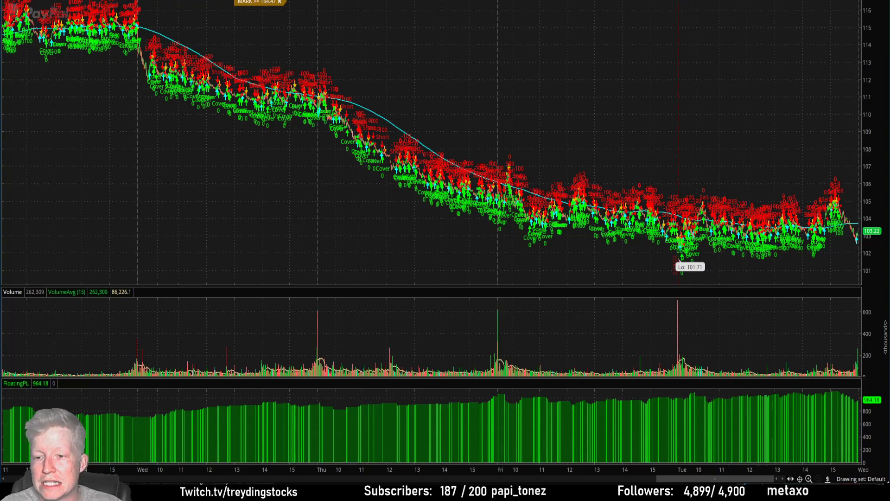
Switch the chart to one-year daily bars, then to a two-day intraday view.
click(712, 2)
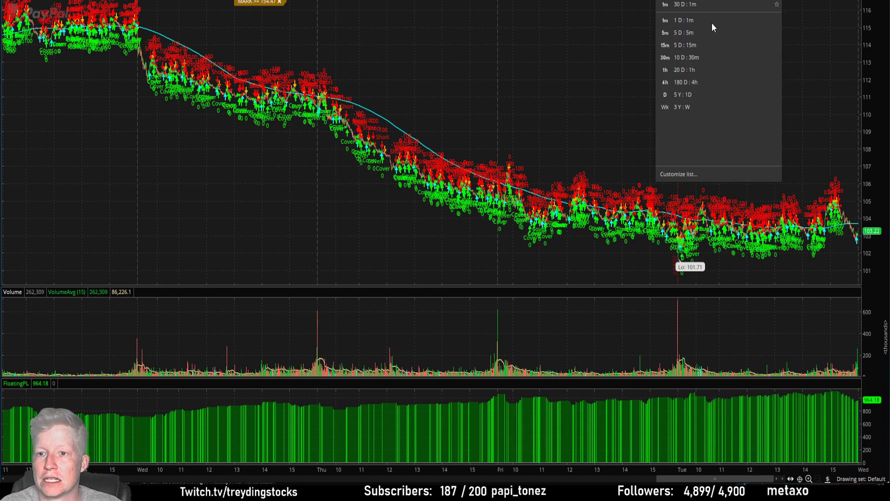
click(674, 93)
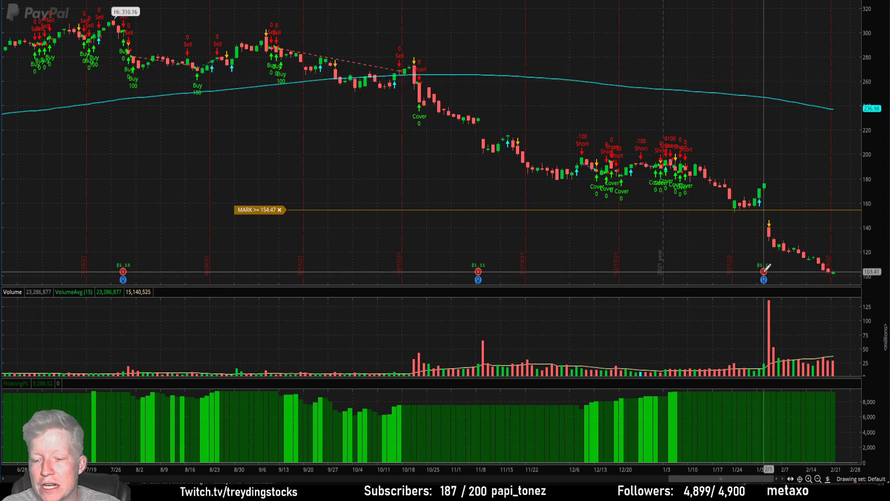
click(663, 4)
click(689, 20)
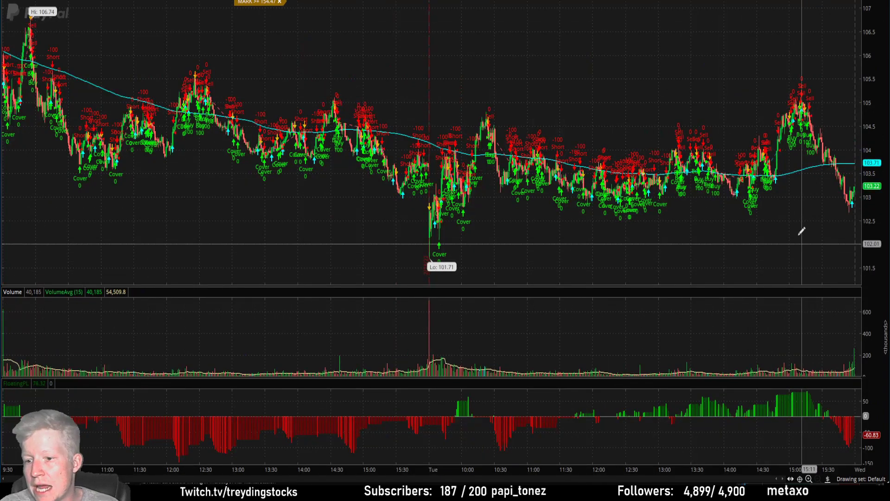
Set a 30-day interval with 1-minute bars and open Edit Studies and Strategies.
click(663, 4)
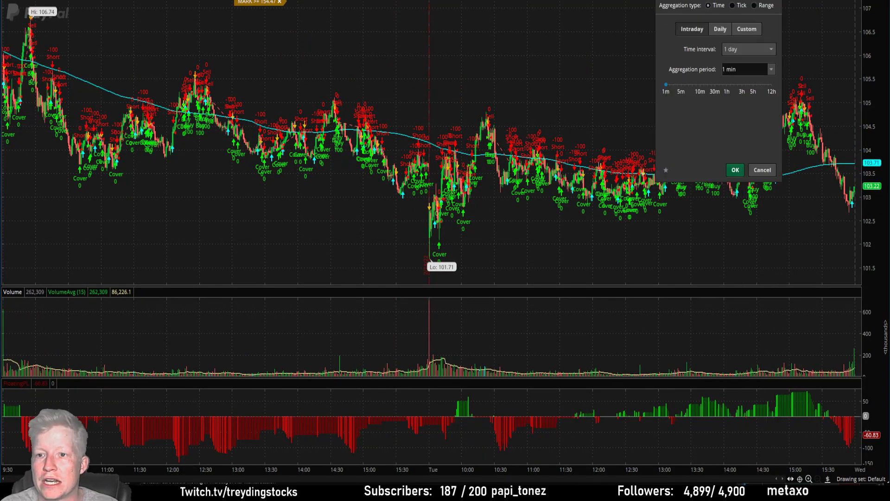
click(730, 50)
scroll(734, 134, down, 2)
click(733, 140)
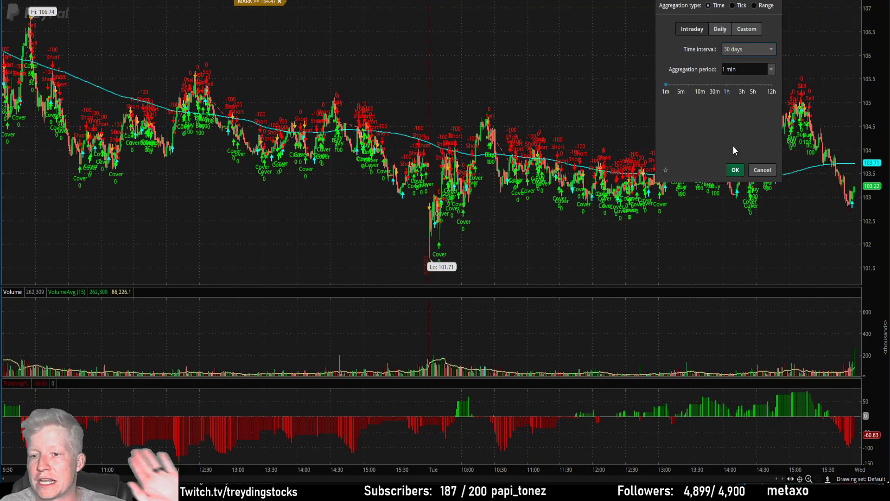
click(735, 170)
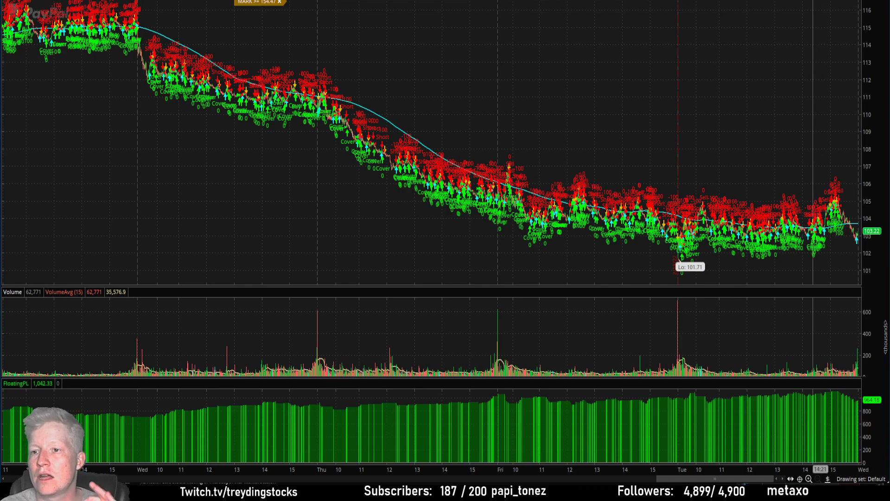
click(825, 5)
click(800, 32)
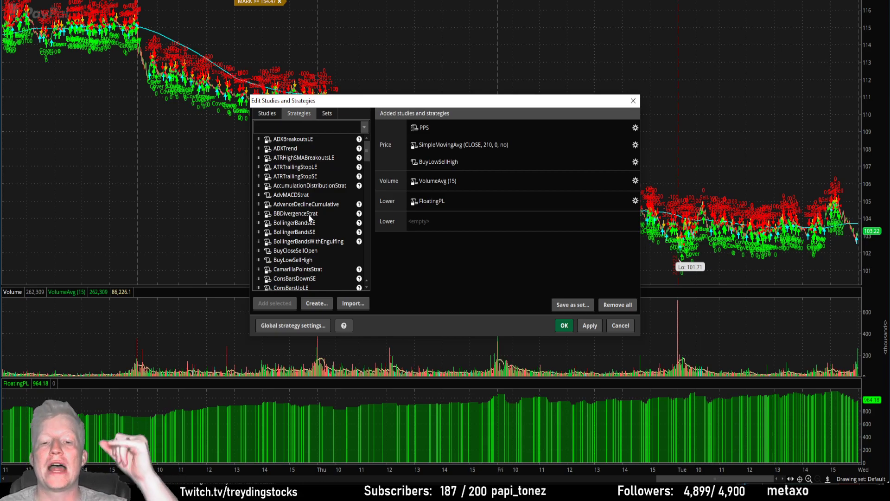
click(413, 166)
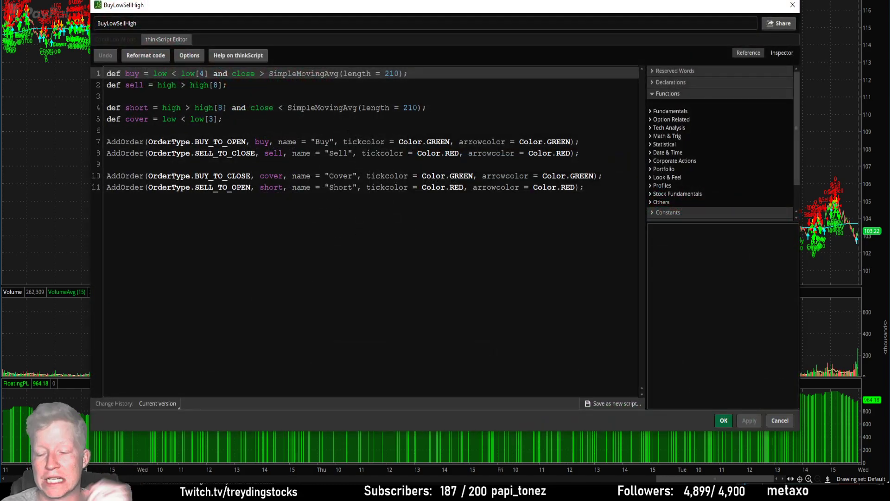
drag(240, 121, 92, 73)
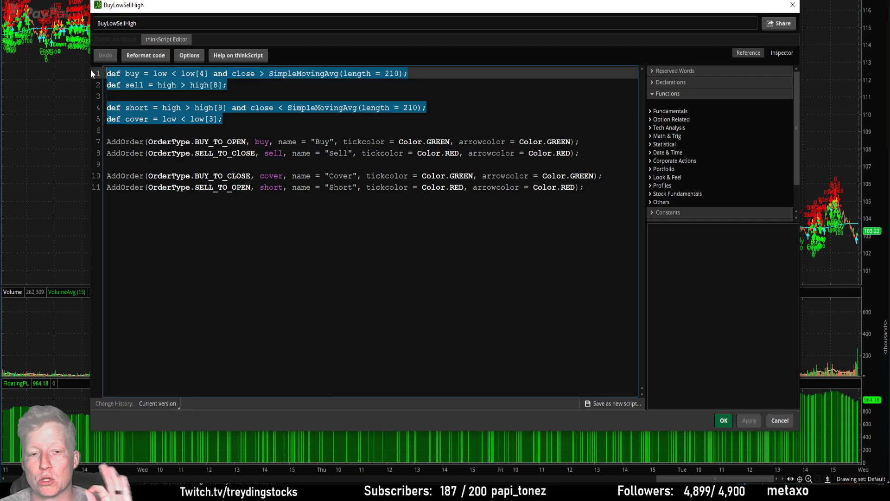
click(724, 421)
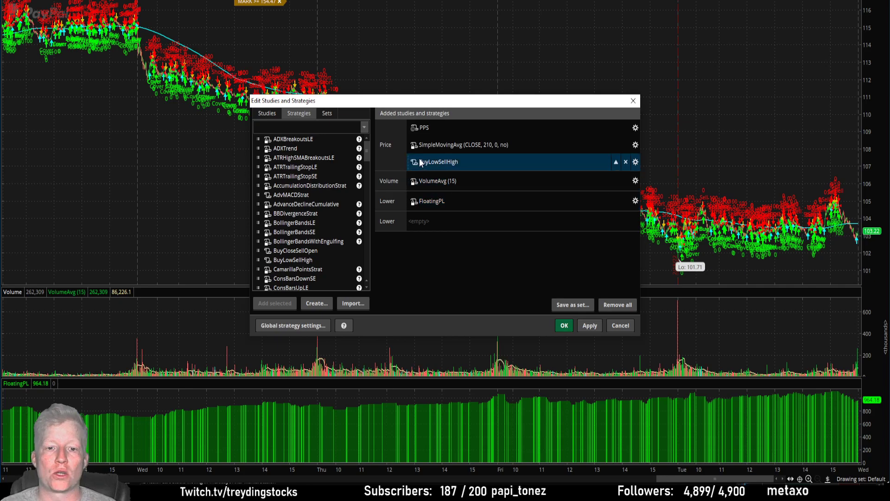
Confirm the Edit Studies and Strategies dialog with OK to return to the PayPal chart.
click(565, 325)
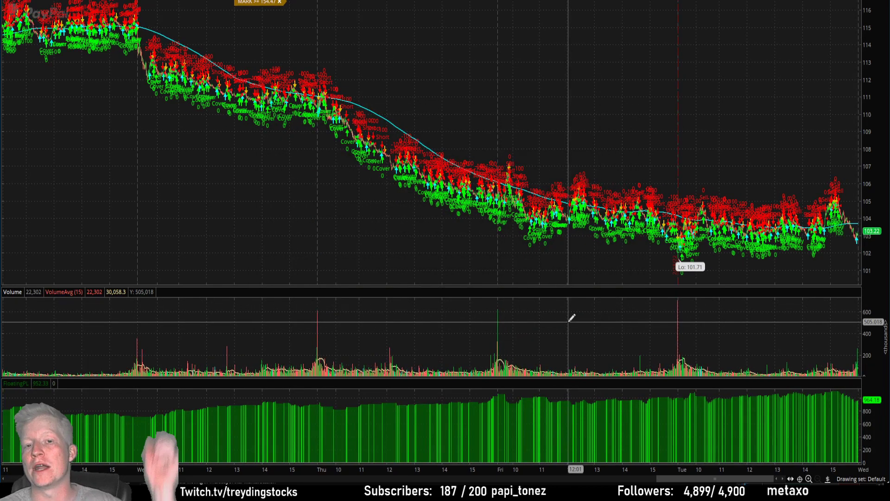